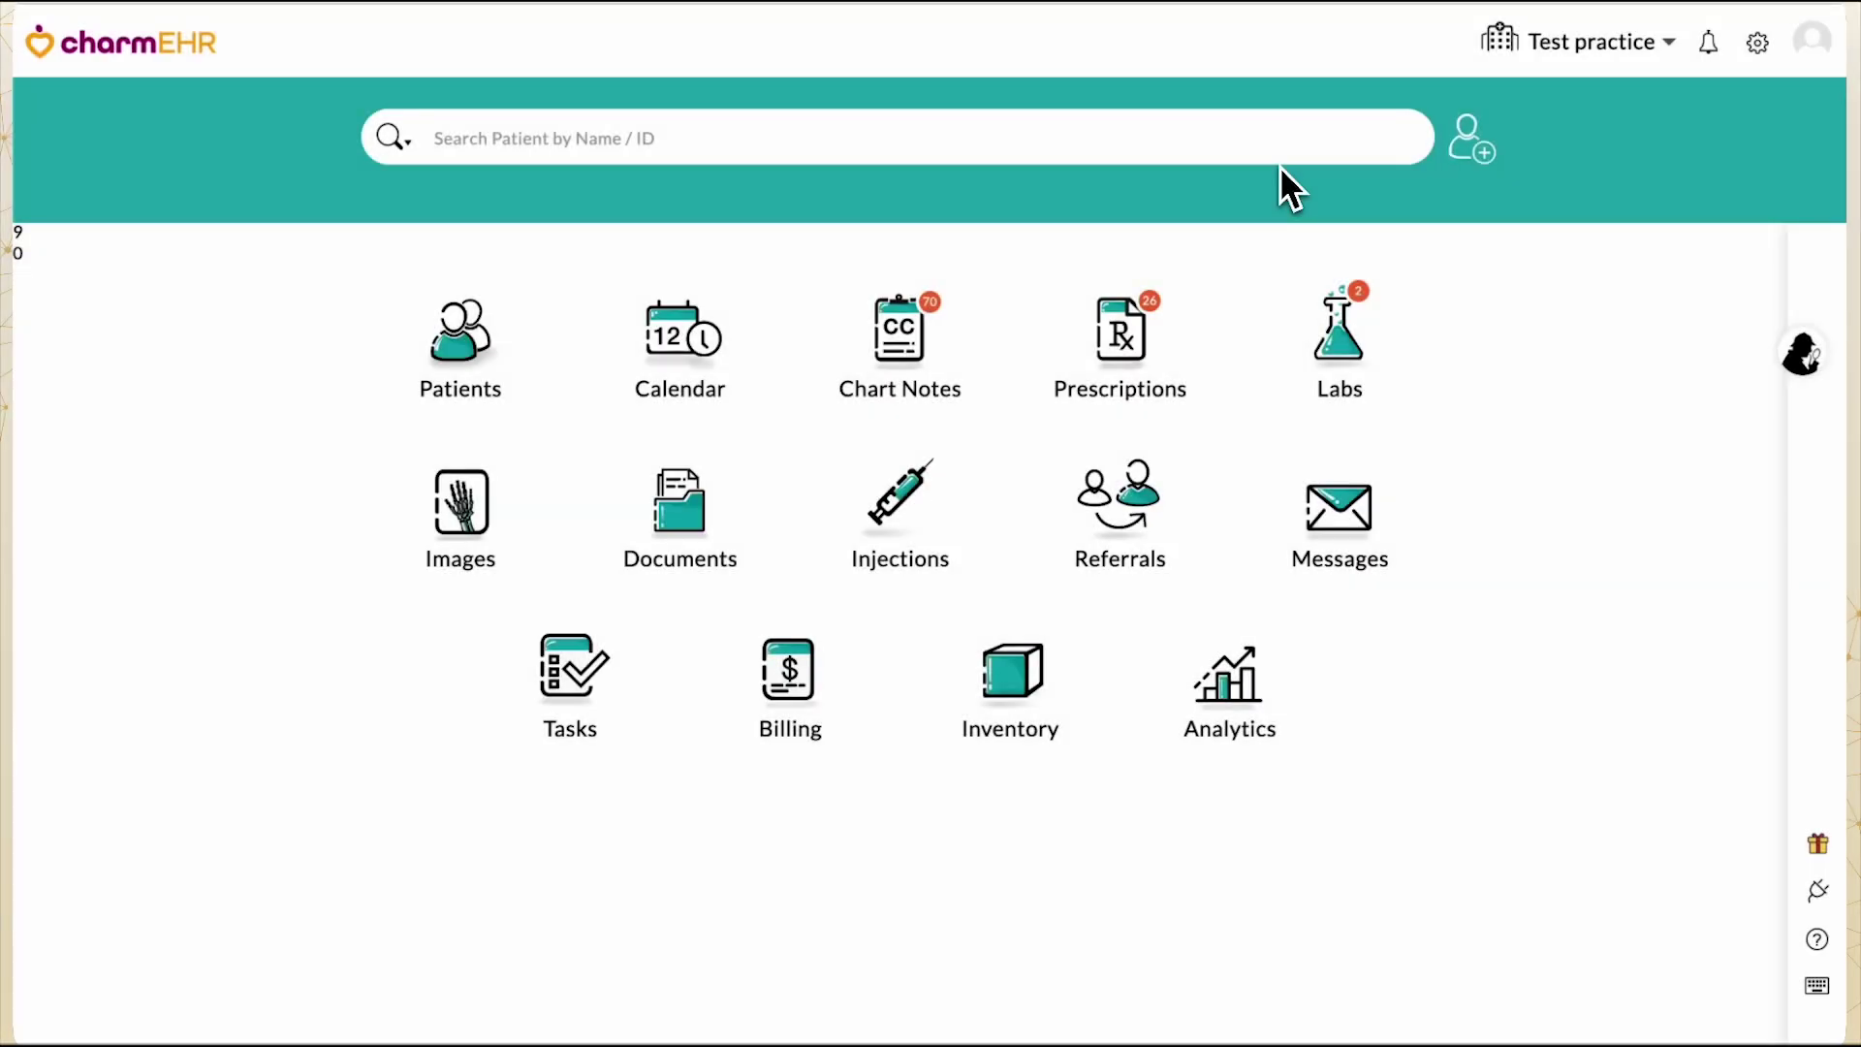
# Open EPCS Manager from the Settings gear under Rx.
pyautogui.click(1764, 53)
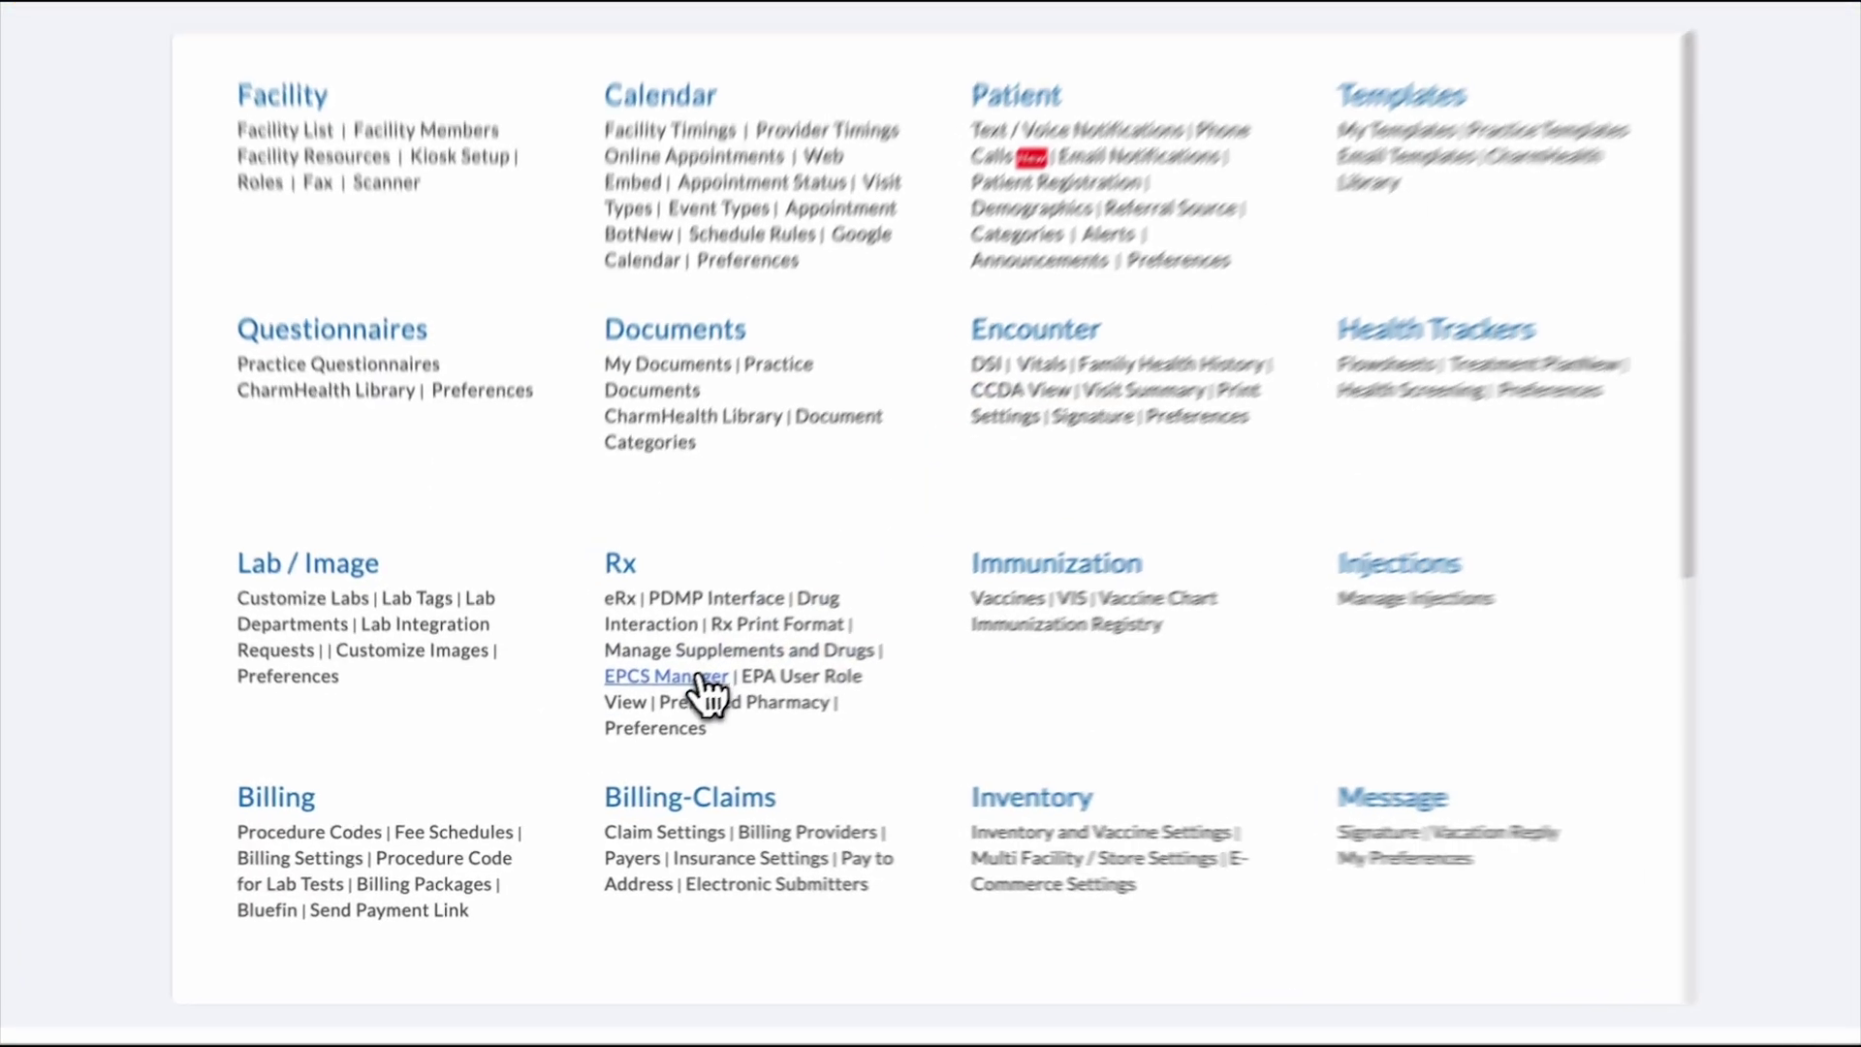
pyautogui.click(702, 679)
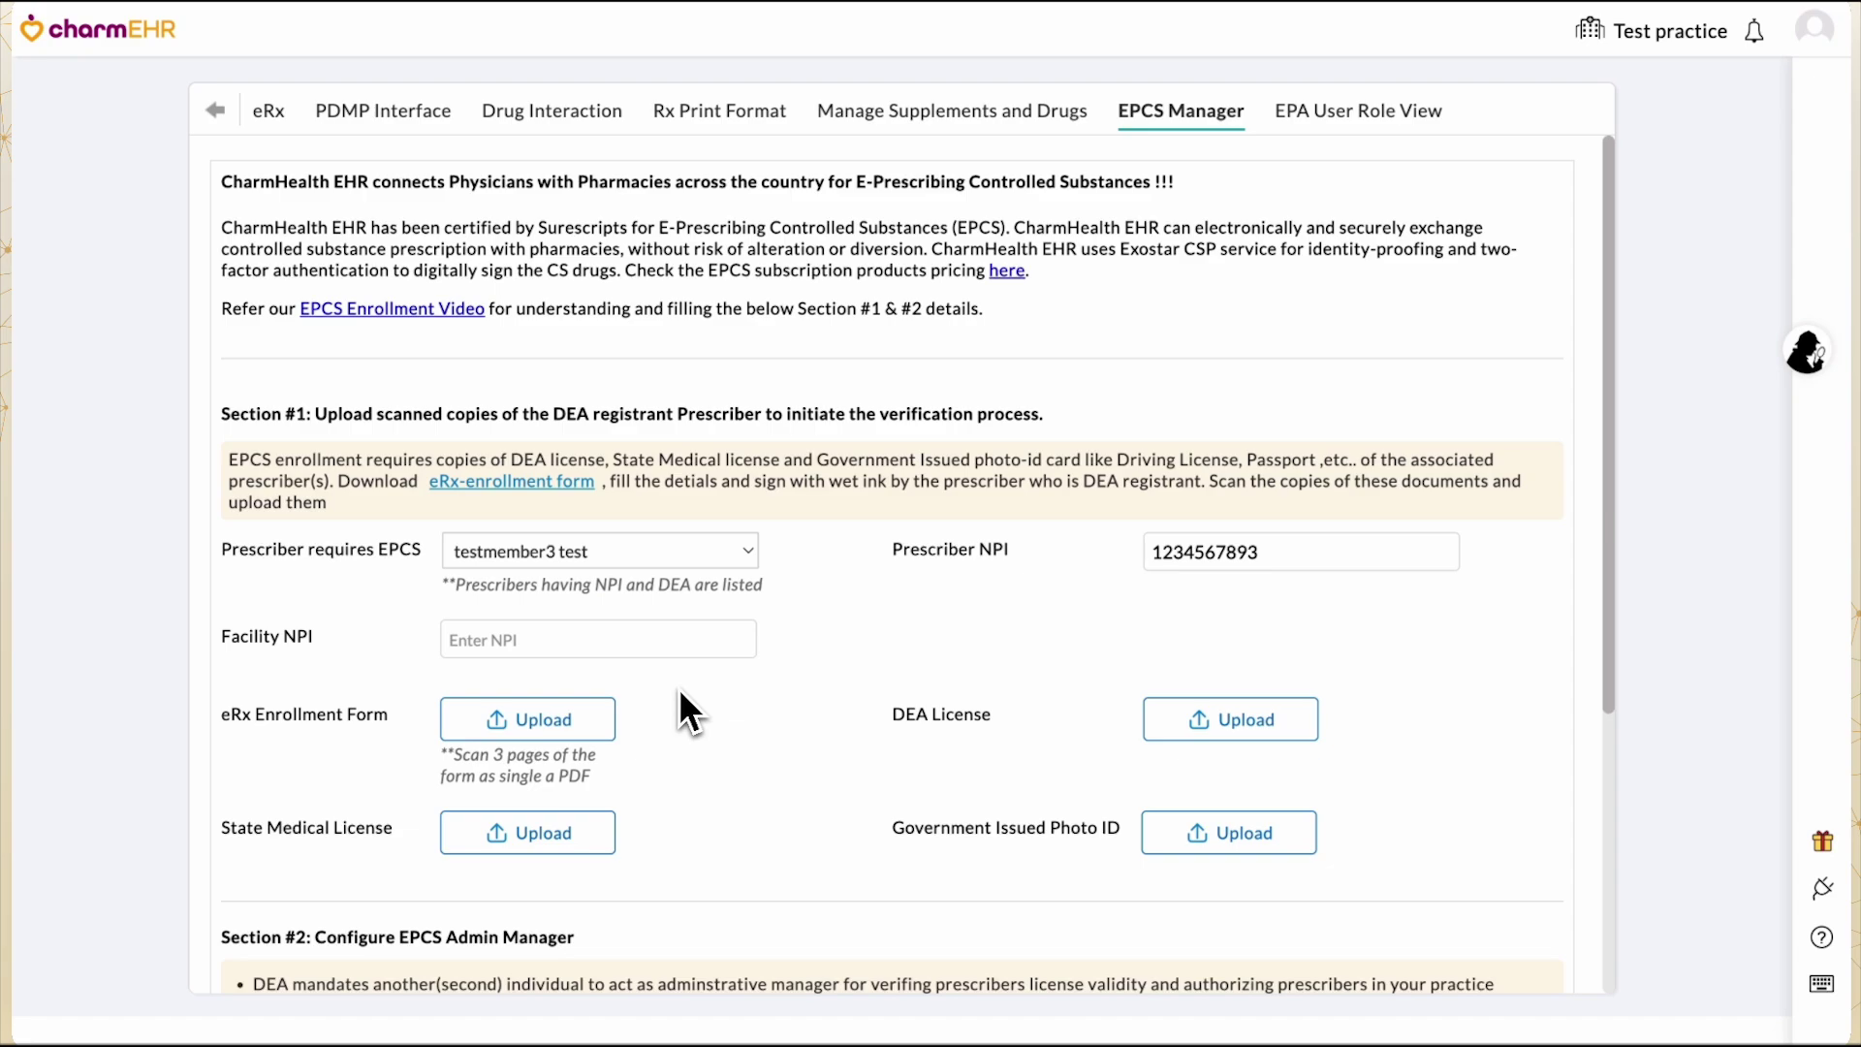
# Open the eRx enrollment form, choose the prescriber and enter facility NPI 12345678.
pyautogui.click(538, 481)
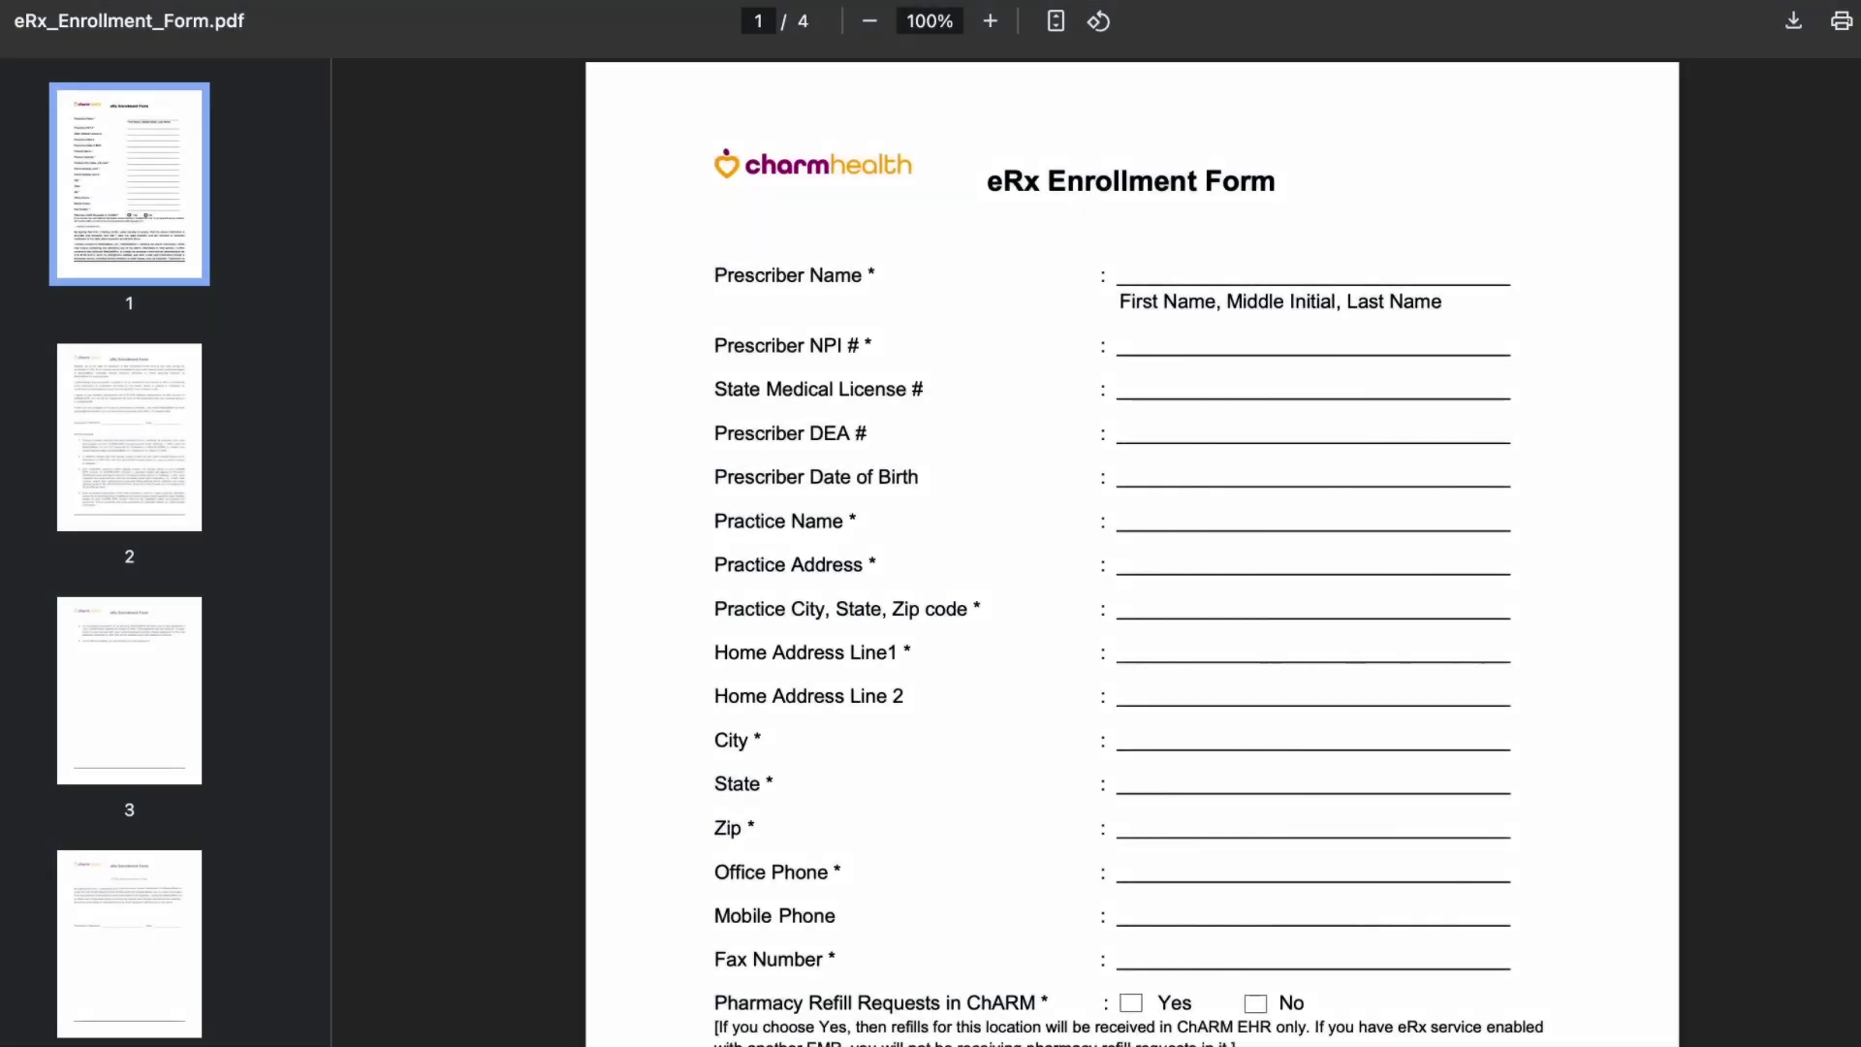
pyautogui.scroll(-10, 1038, 374)
pyautogui.scroll(-20, 1132, 553)
pyautogui.scroll(-5, 1133, 552)
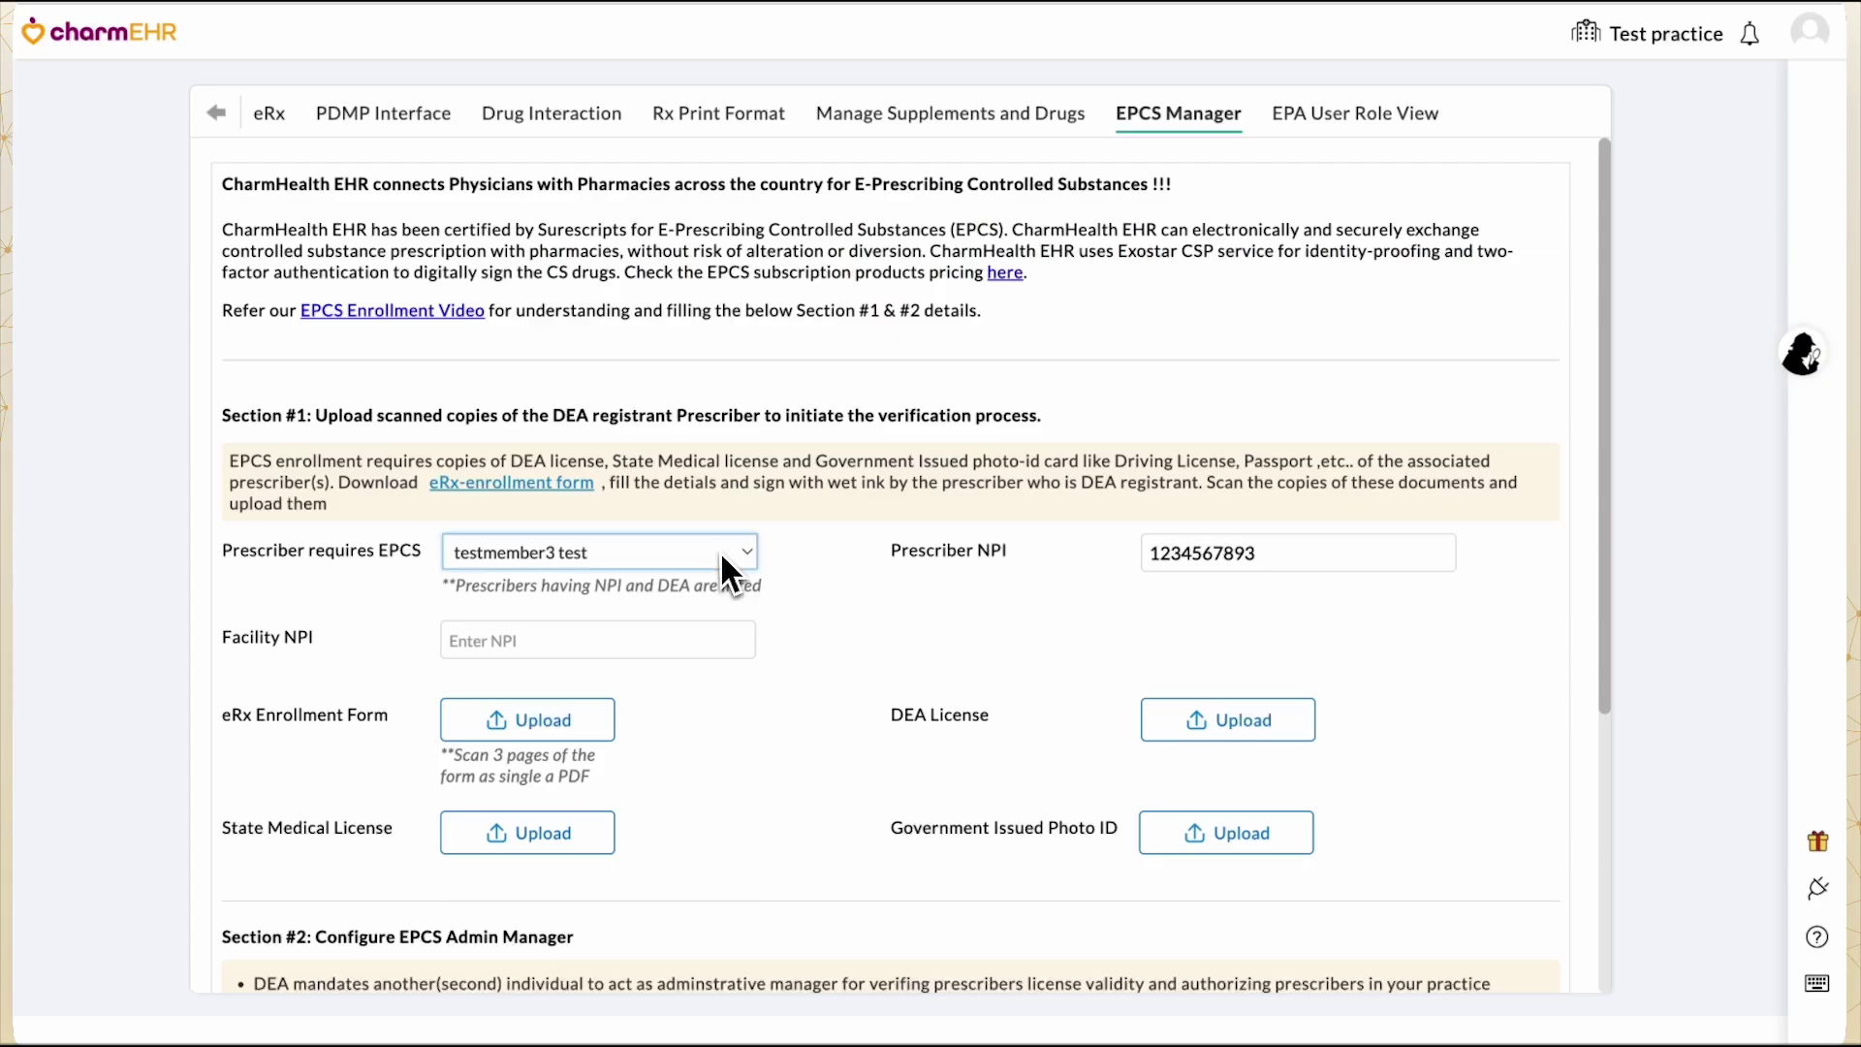
pyautogui.click(721, 553)
pyautogui.click(713, 574)
pyautogui.click(679, 640)
pyautogui.write('12345678')
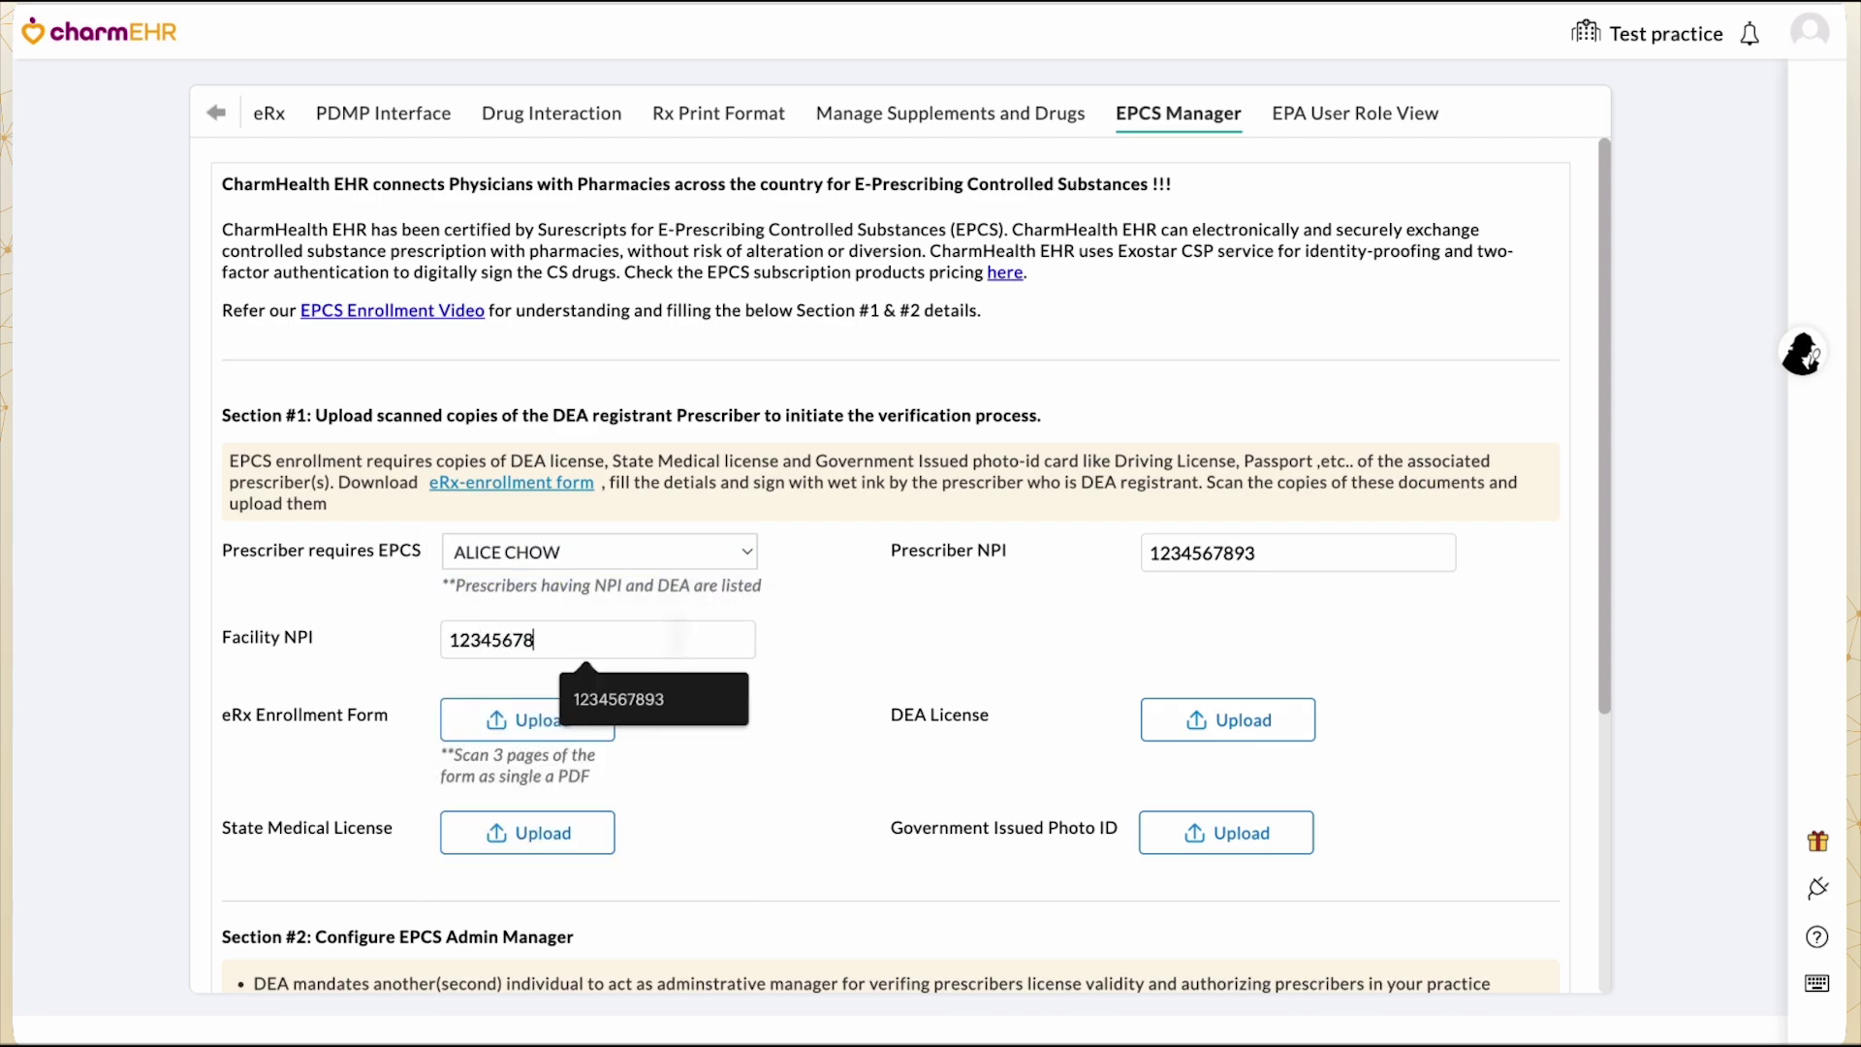
pyautogui.click(621, 699)
pyautogui.scroll(-2, 582, 669)
# Upload eRx_Enrollment_Form.pdf, dea.pdf, stateLicense.pdf and GovId.pdf as the prescriber's documents.
pyautogui.click(567, 640)
pyautogui.doubleClick(732, 415)
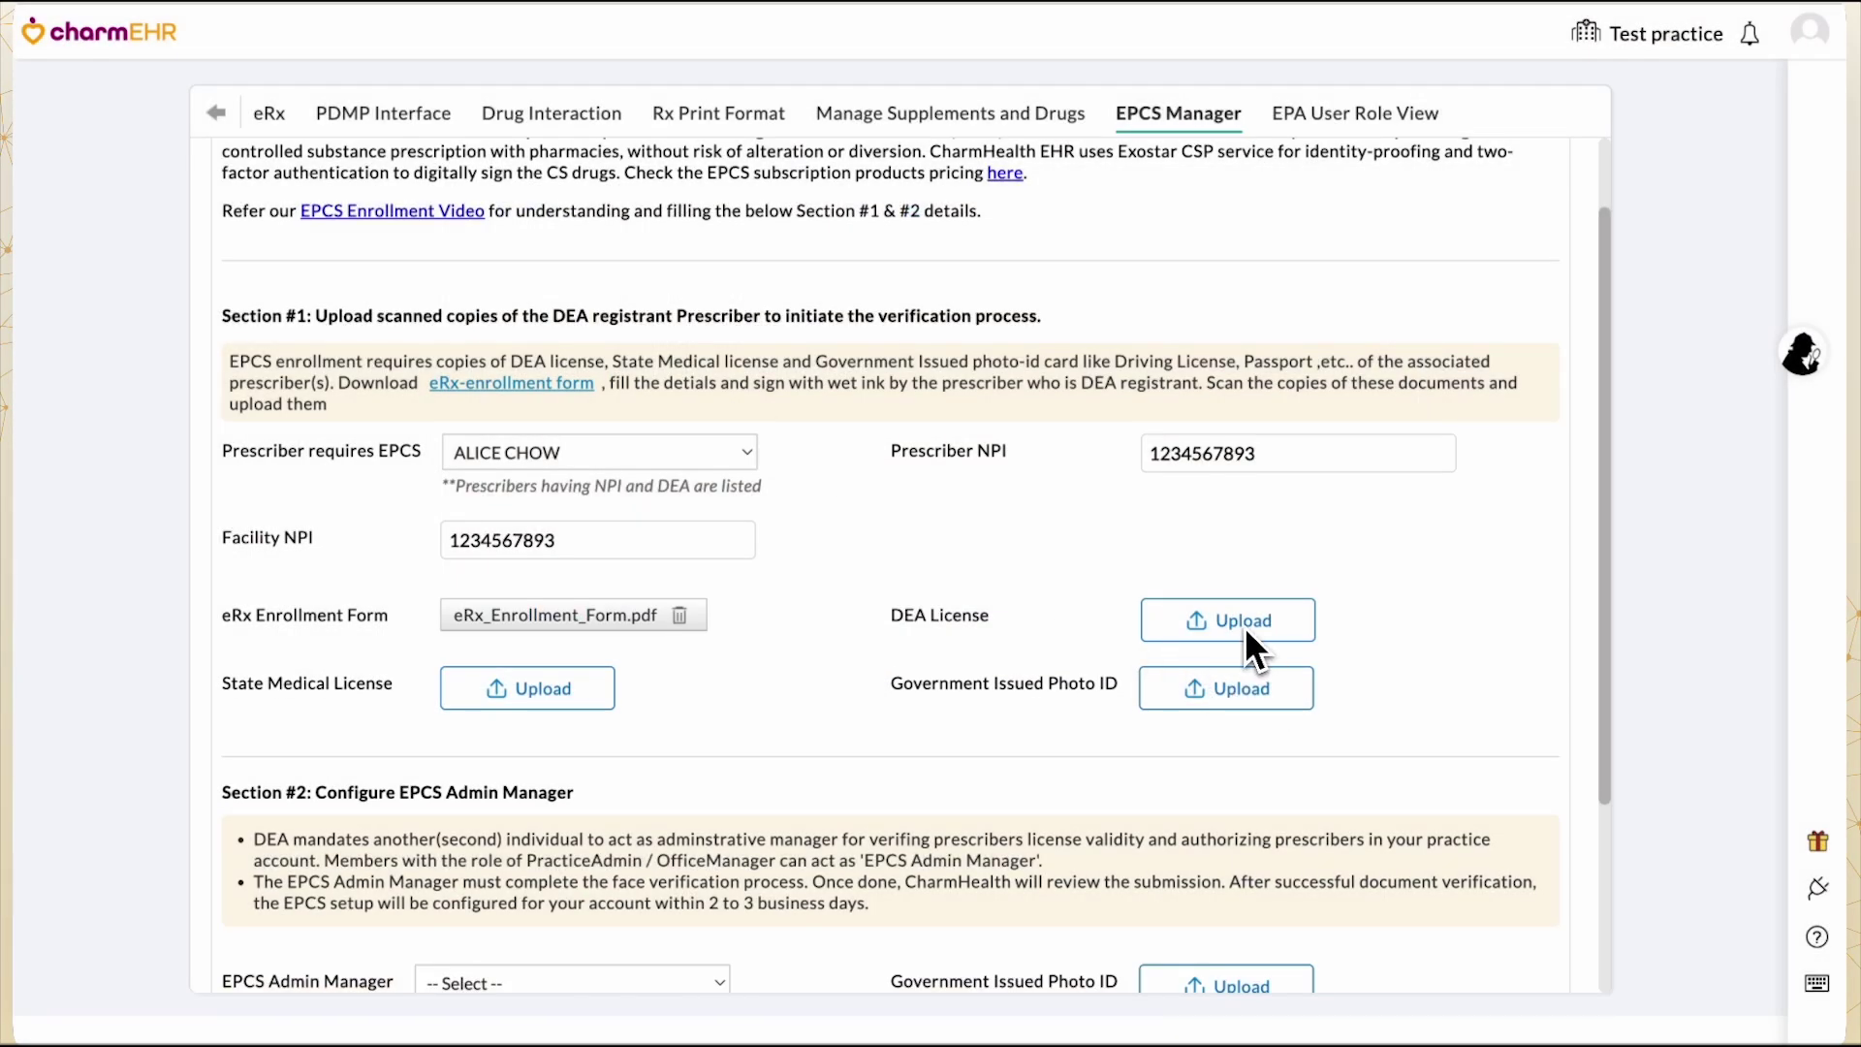
pyautogui.click(1245, 626)
pyautogui.doubleClick(747, 390)
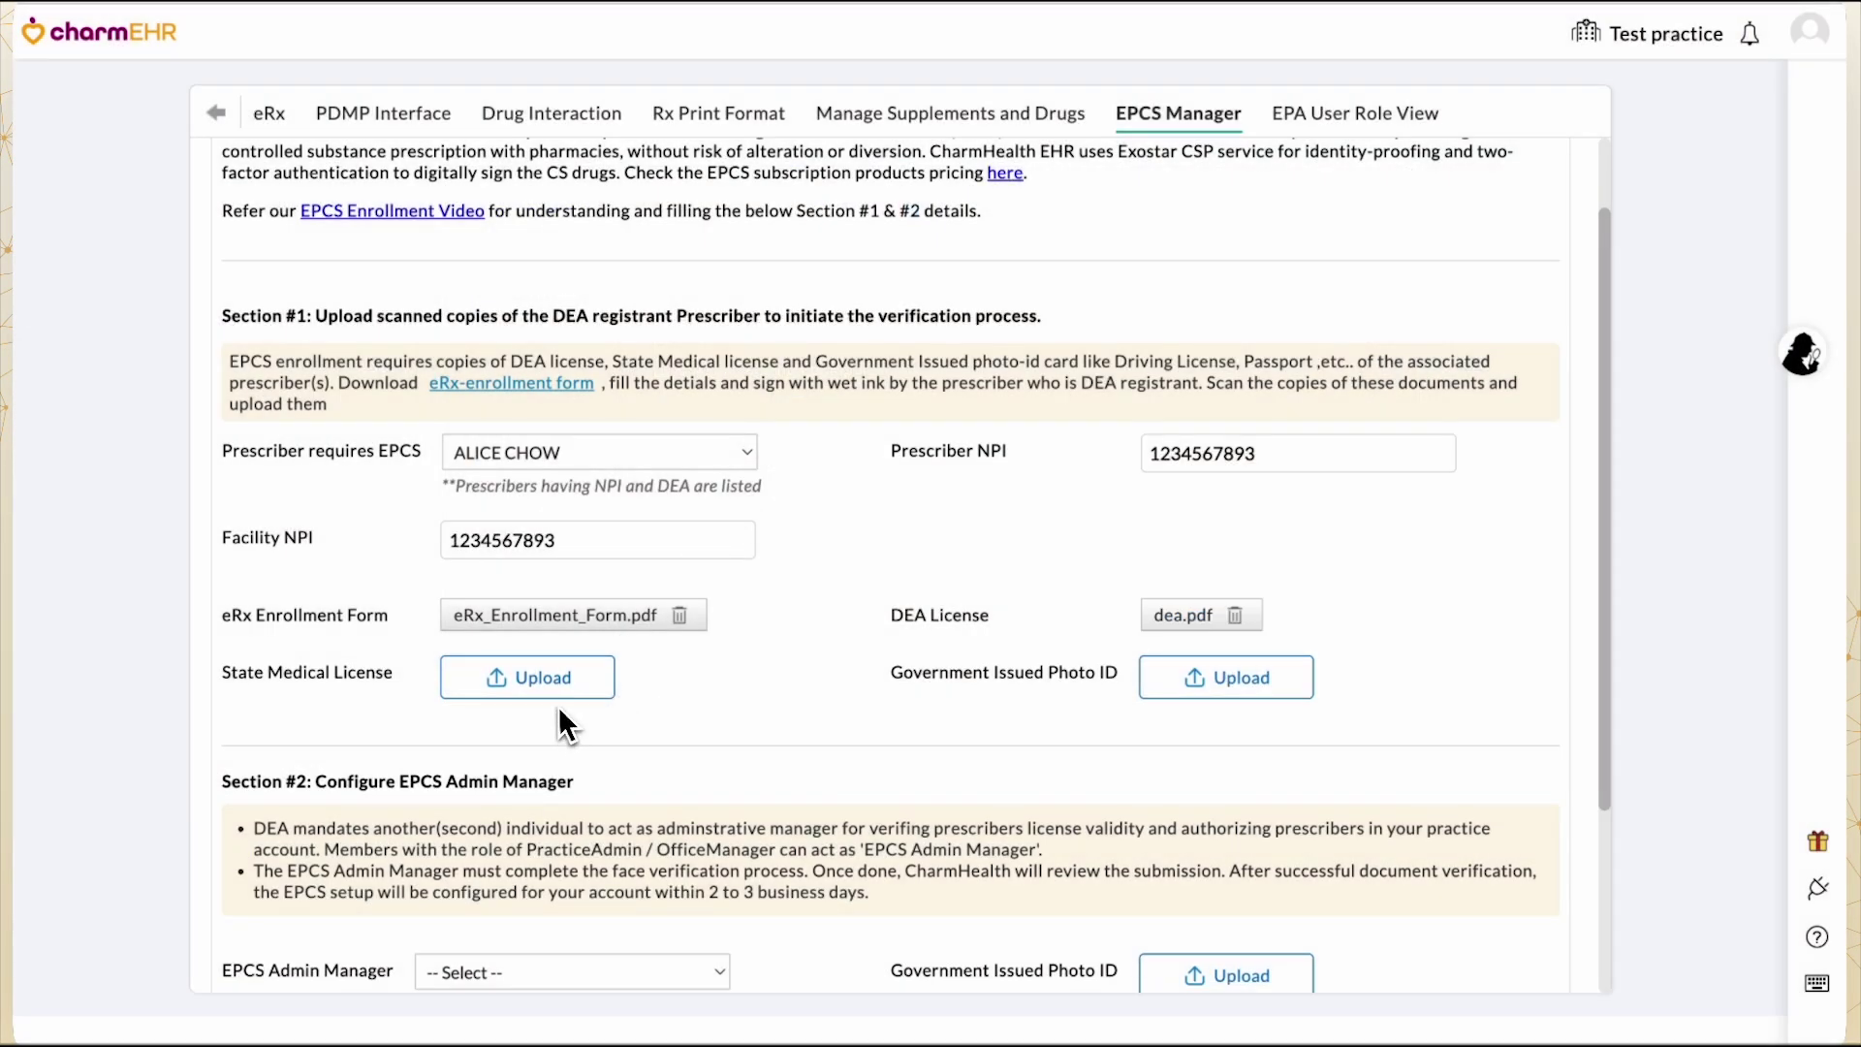
pyautogui.click(553, 688)
pyautogui.doubleClick(739, 360)
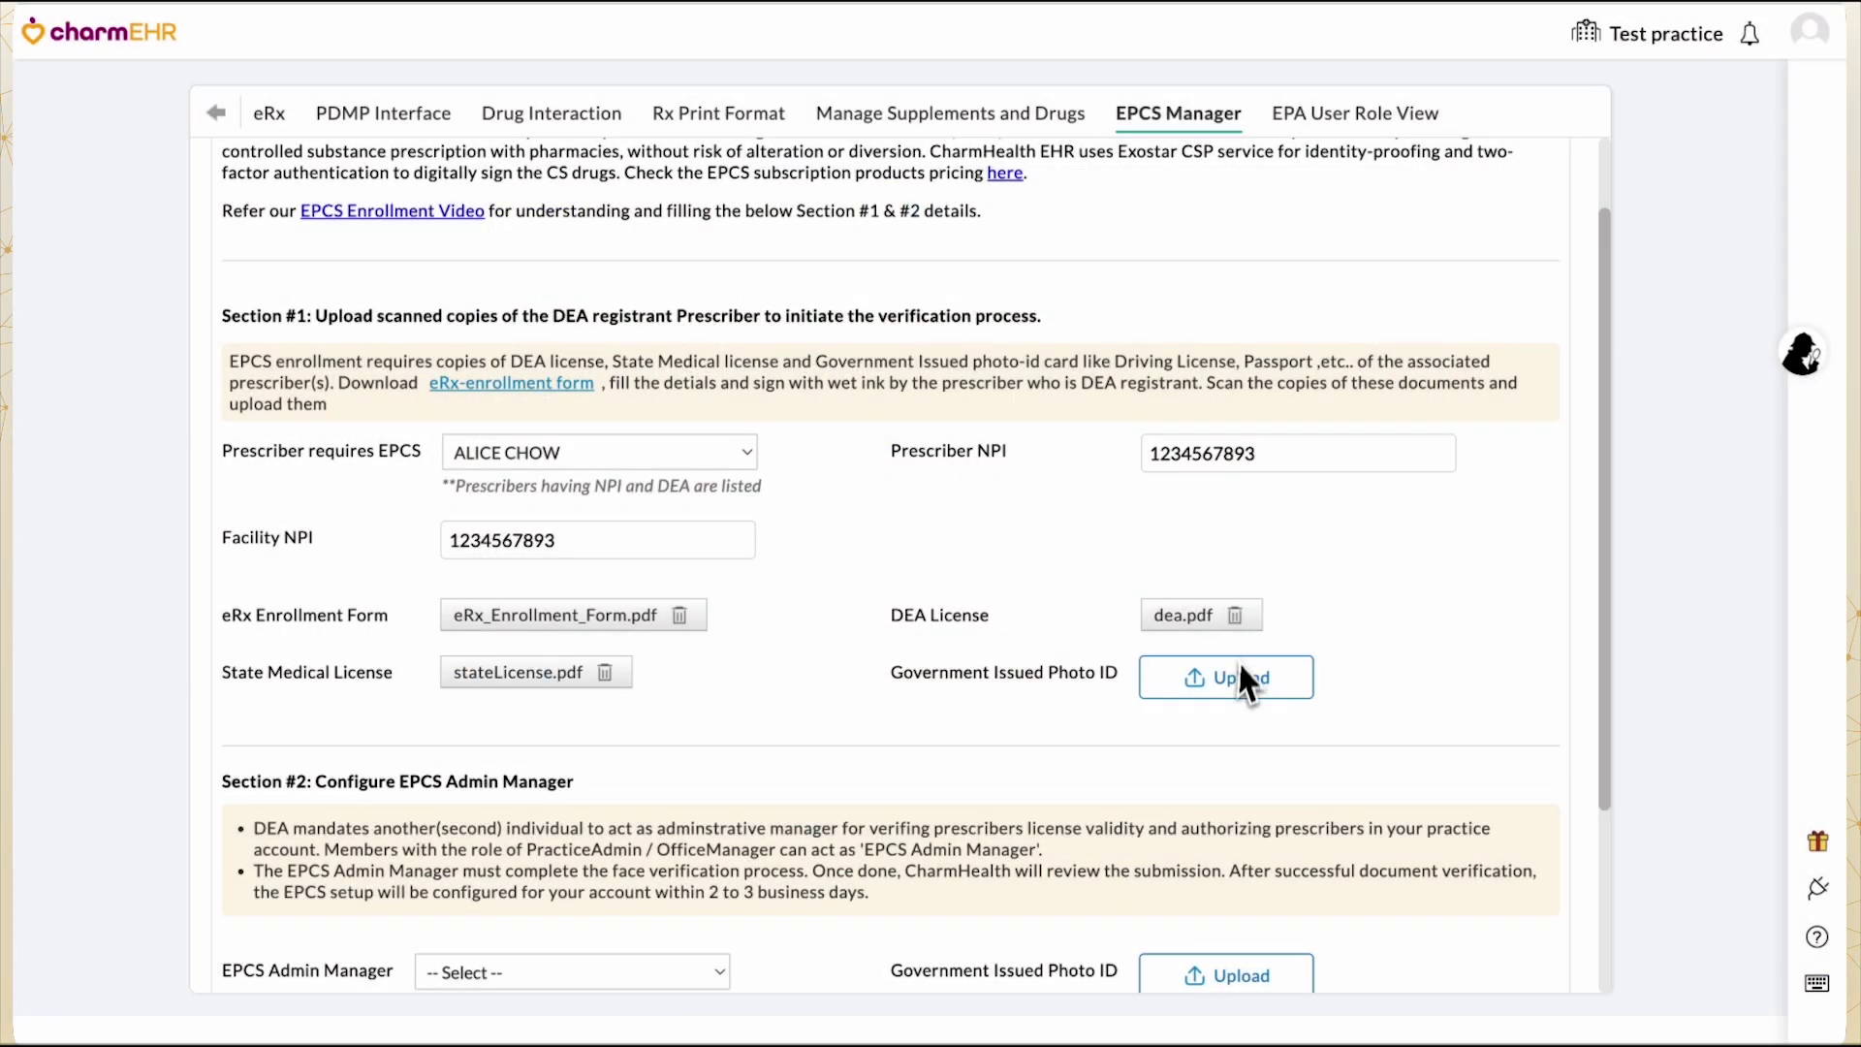
pyautogui.click(1235, 678)
pyautogui.doubleClick(839, 332)
# Choose the admin manager, upload GovId.pdf as their photo ID, accept terms and initiate EPCS.
pyautogui.scroll(-2, 728, 567)
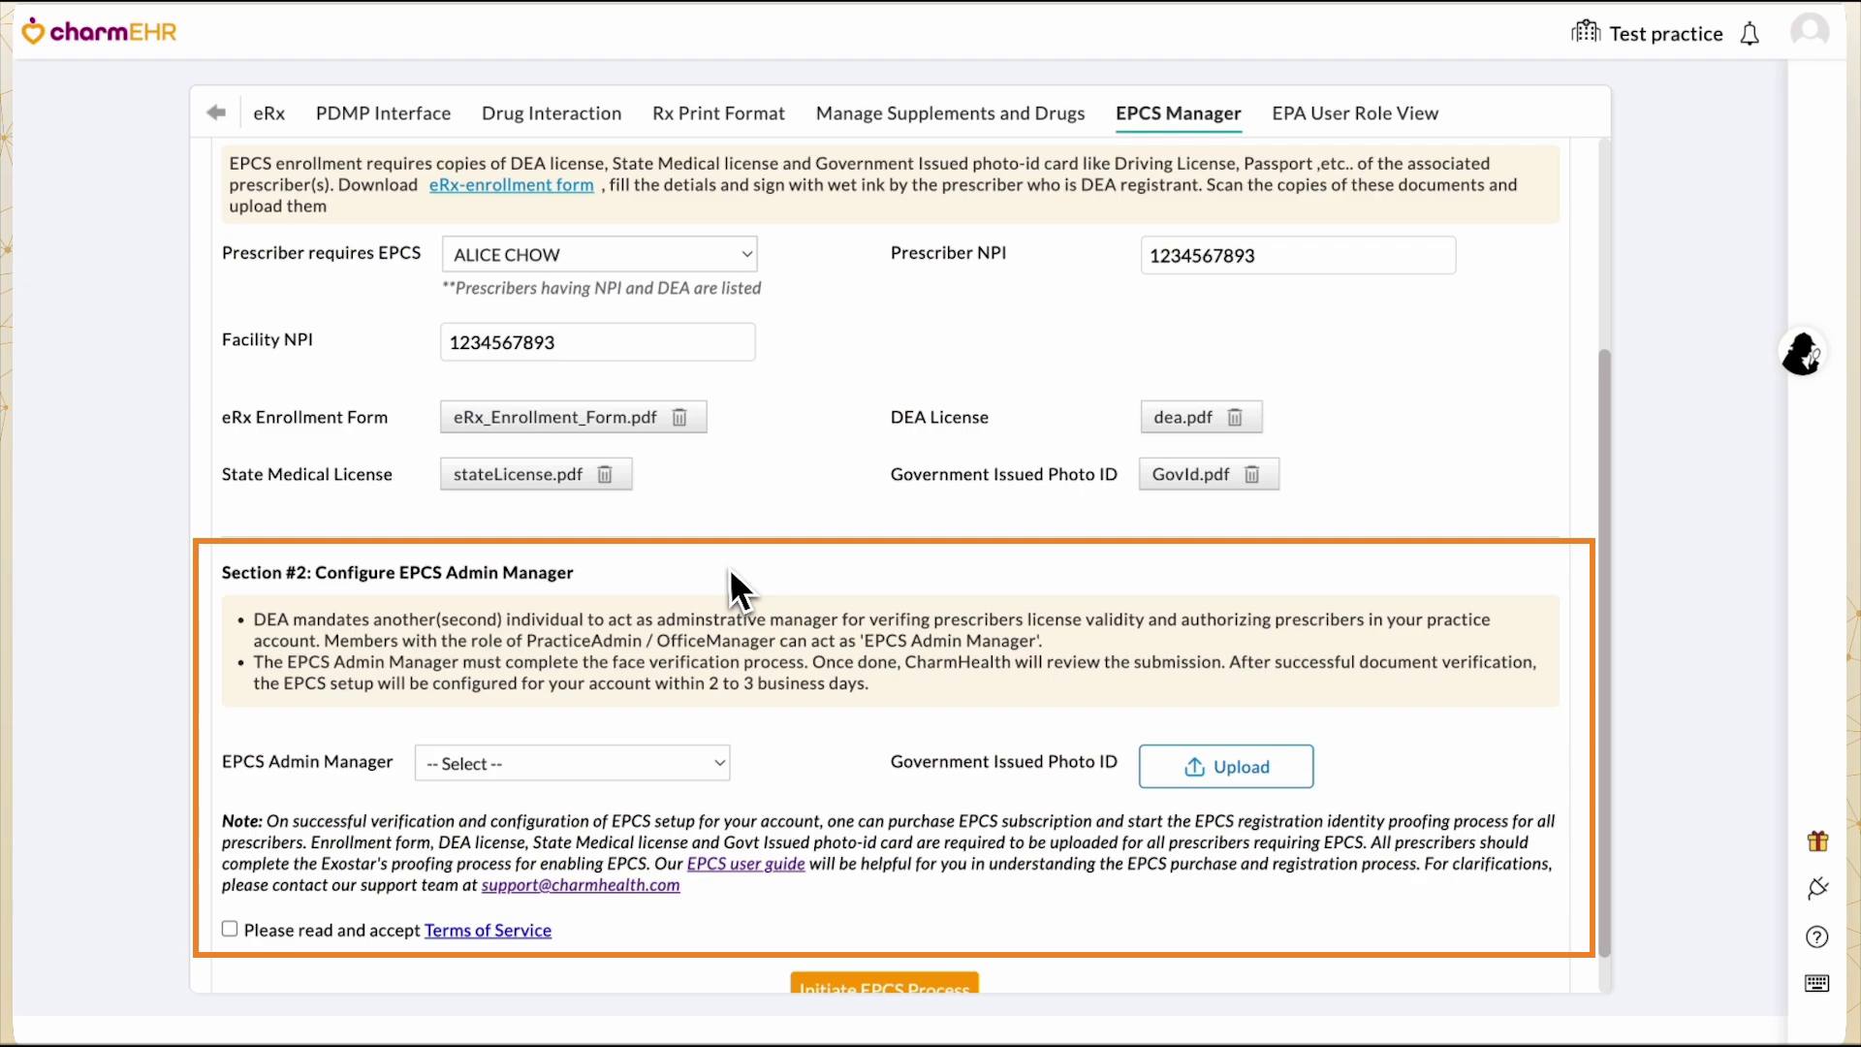
pyautogui.scroll(-1, 729, 568)
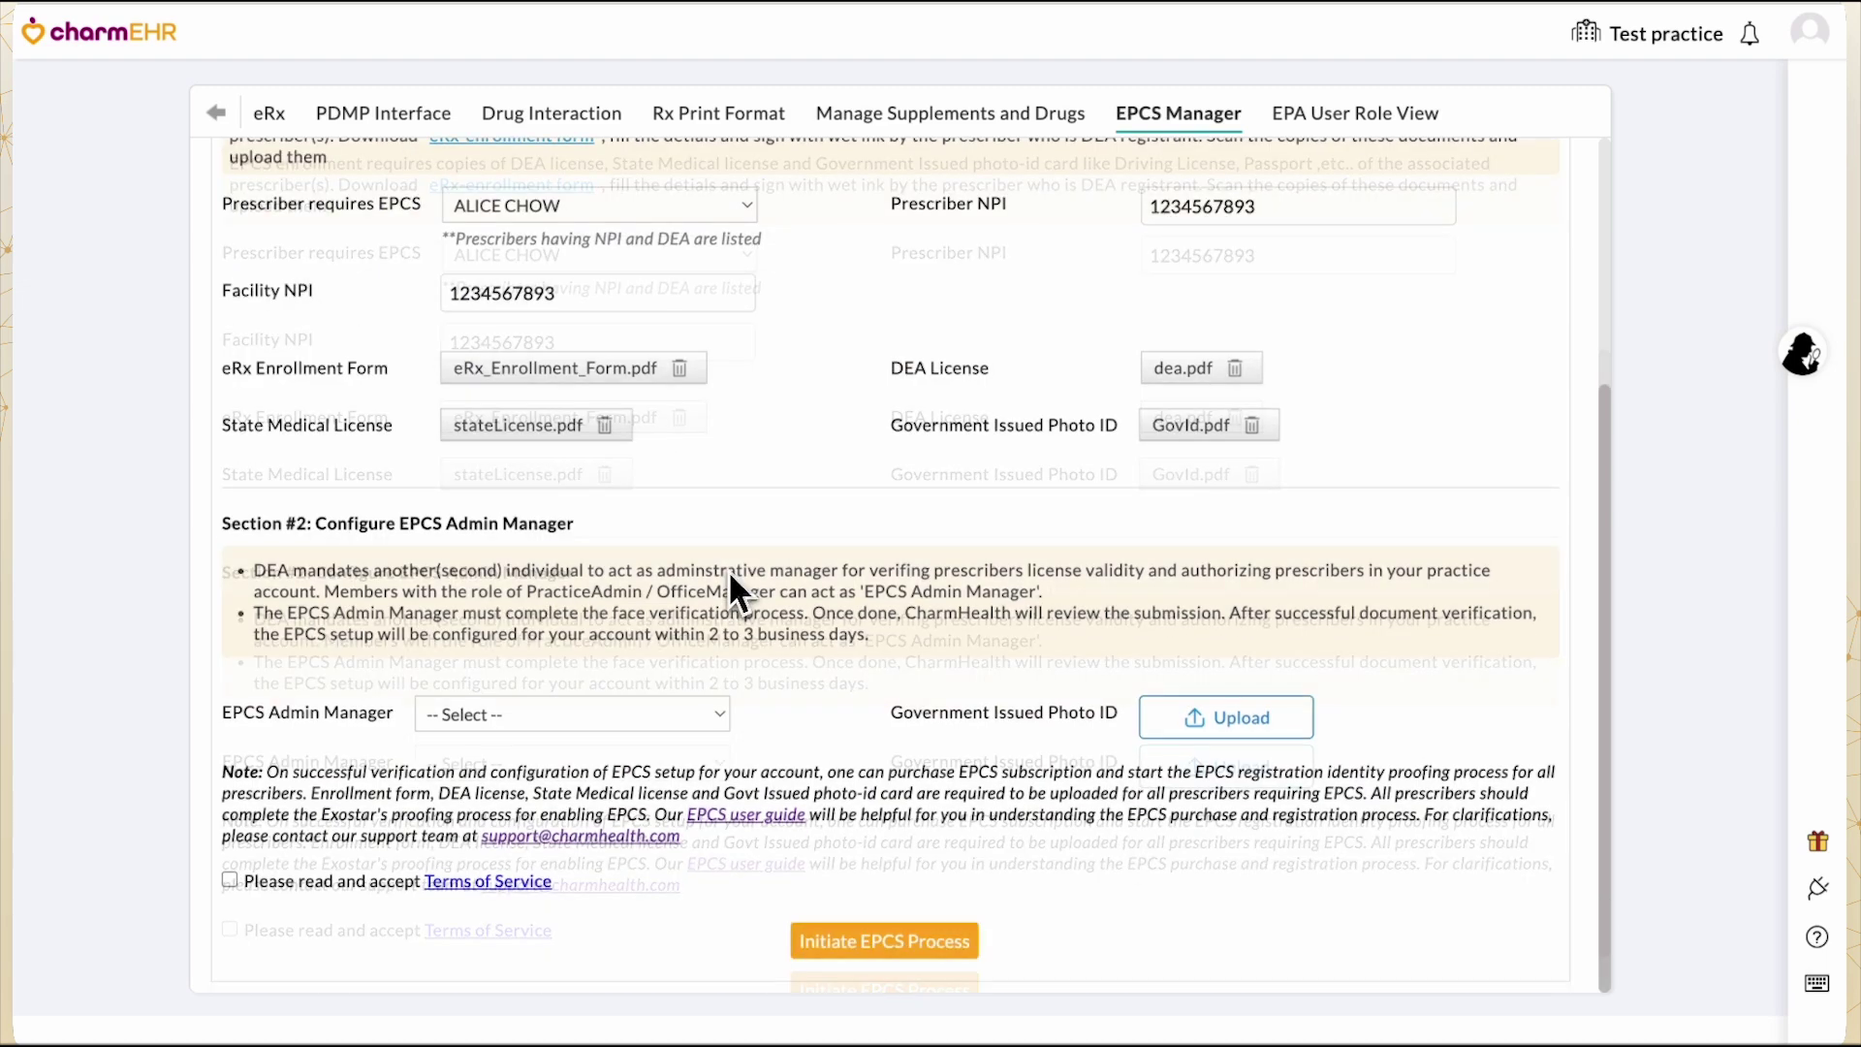
pyautogui.click(594, 702)
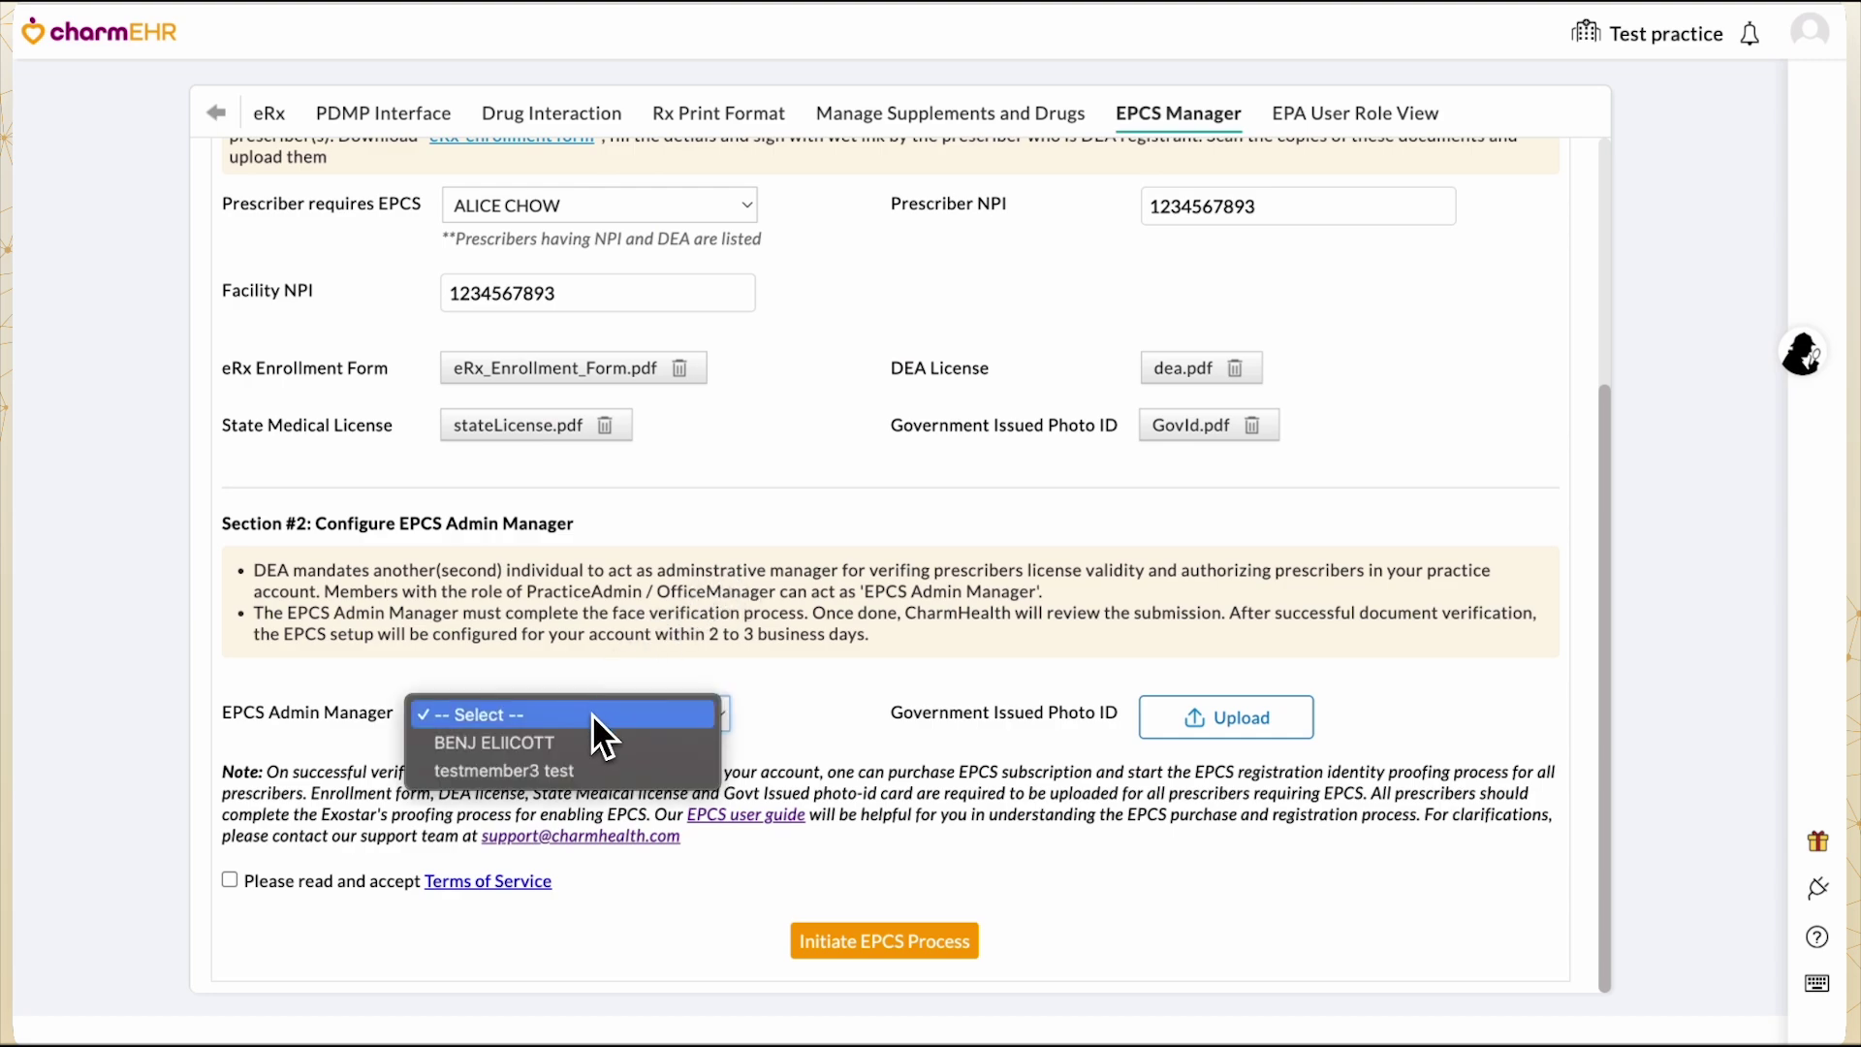
pyautogui.click(590, 739)
pyautogui.click(1168, 719)
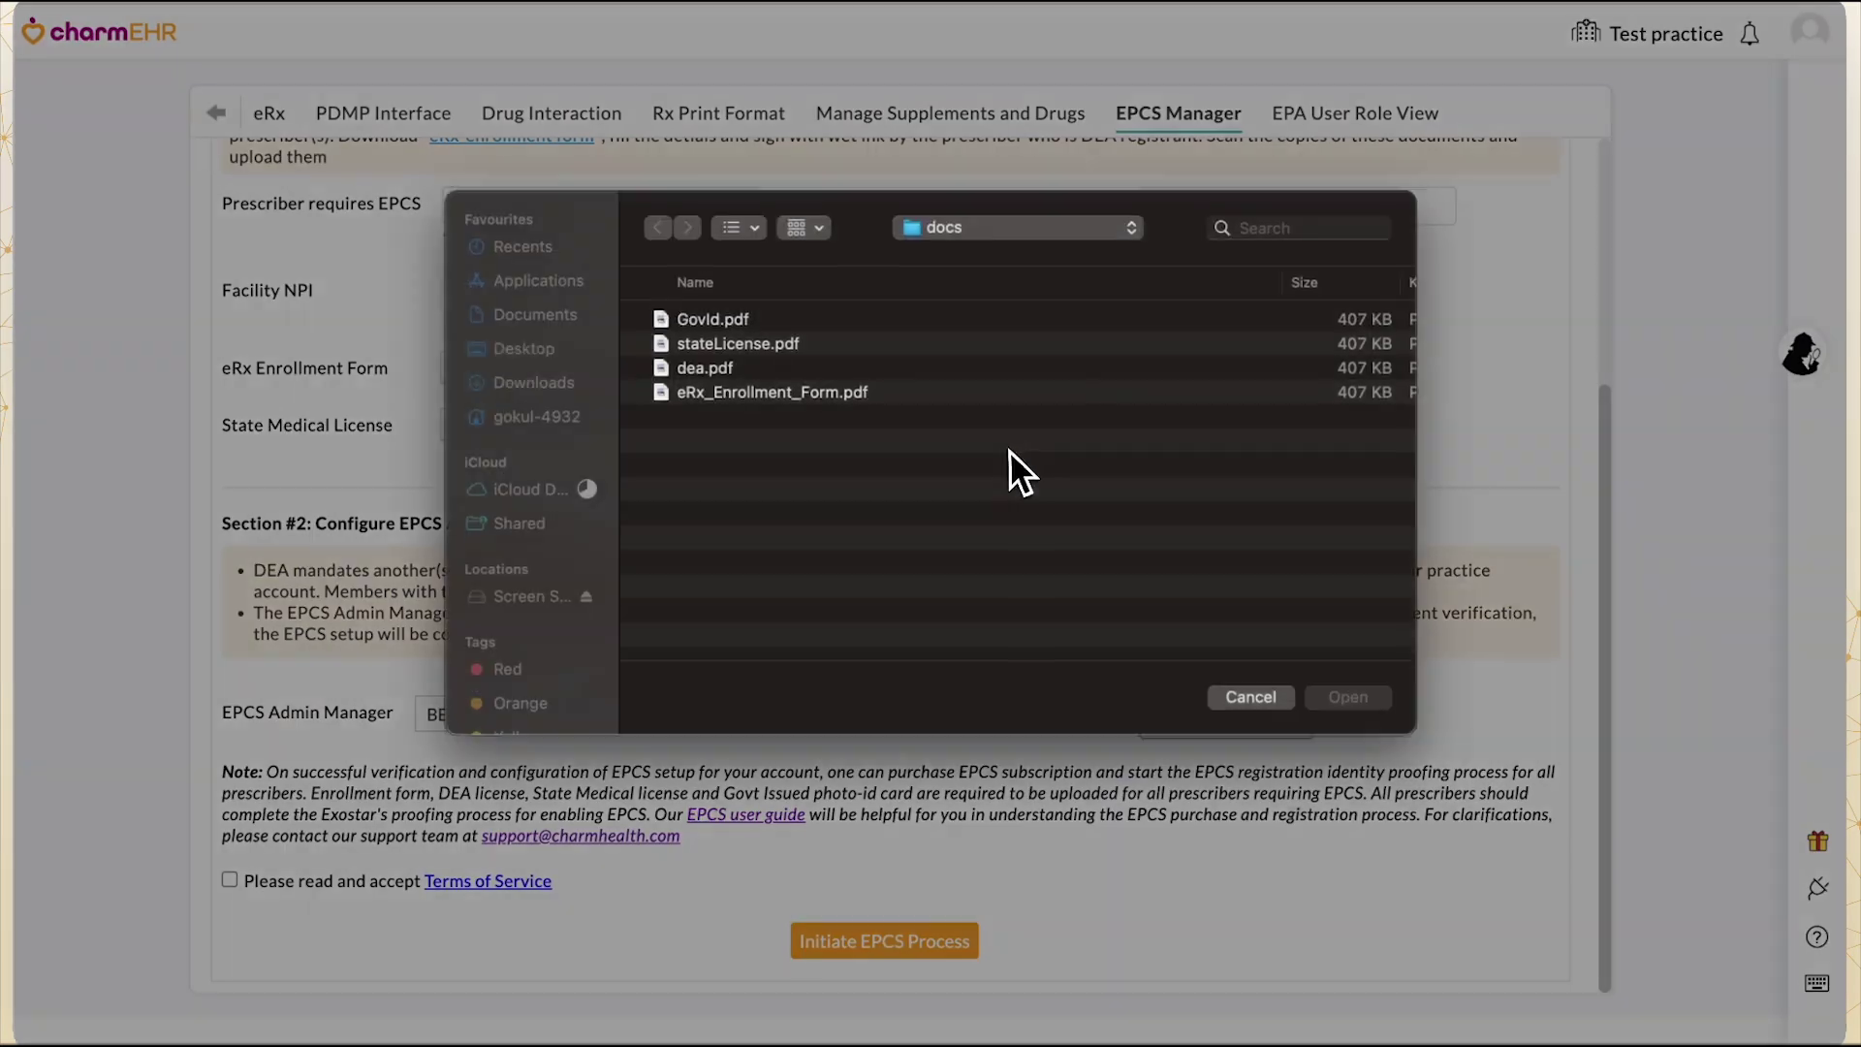
pyautogui.click(852, 335)
pyautogui.doubleClick(852, 335)
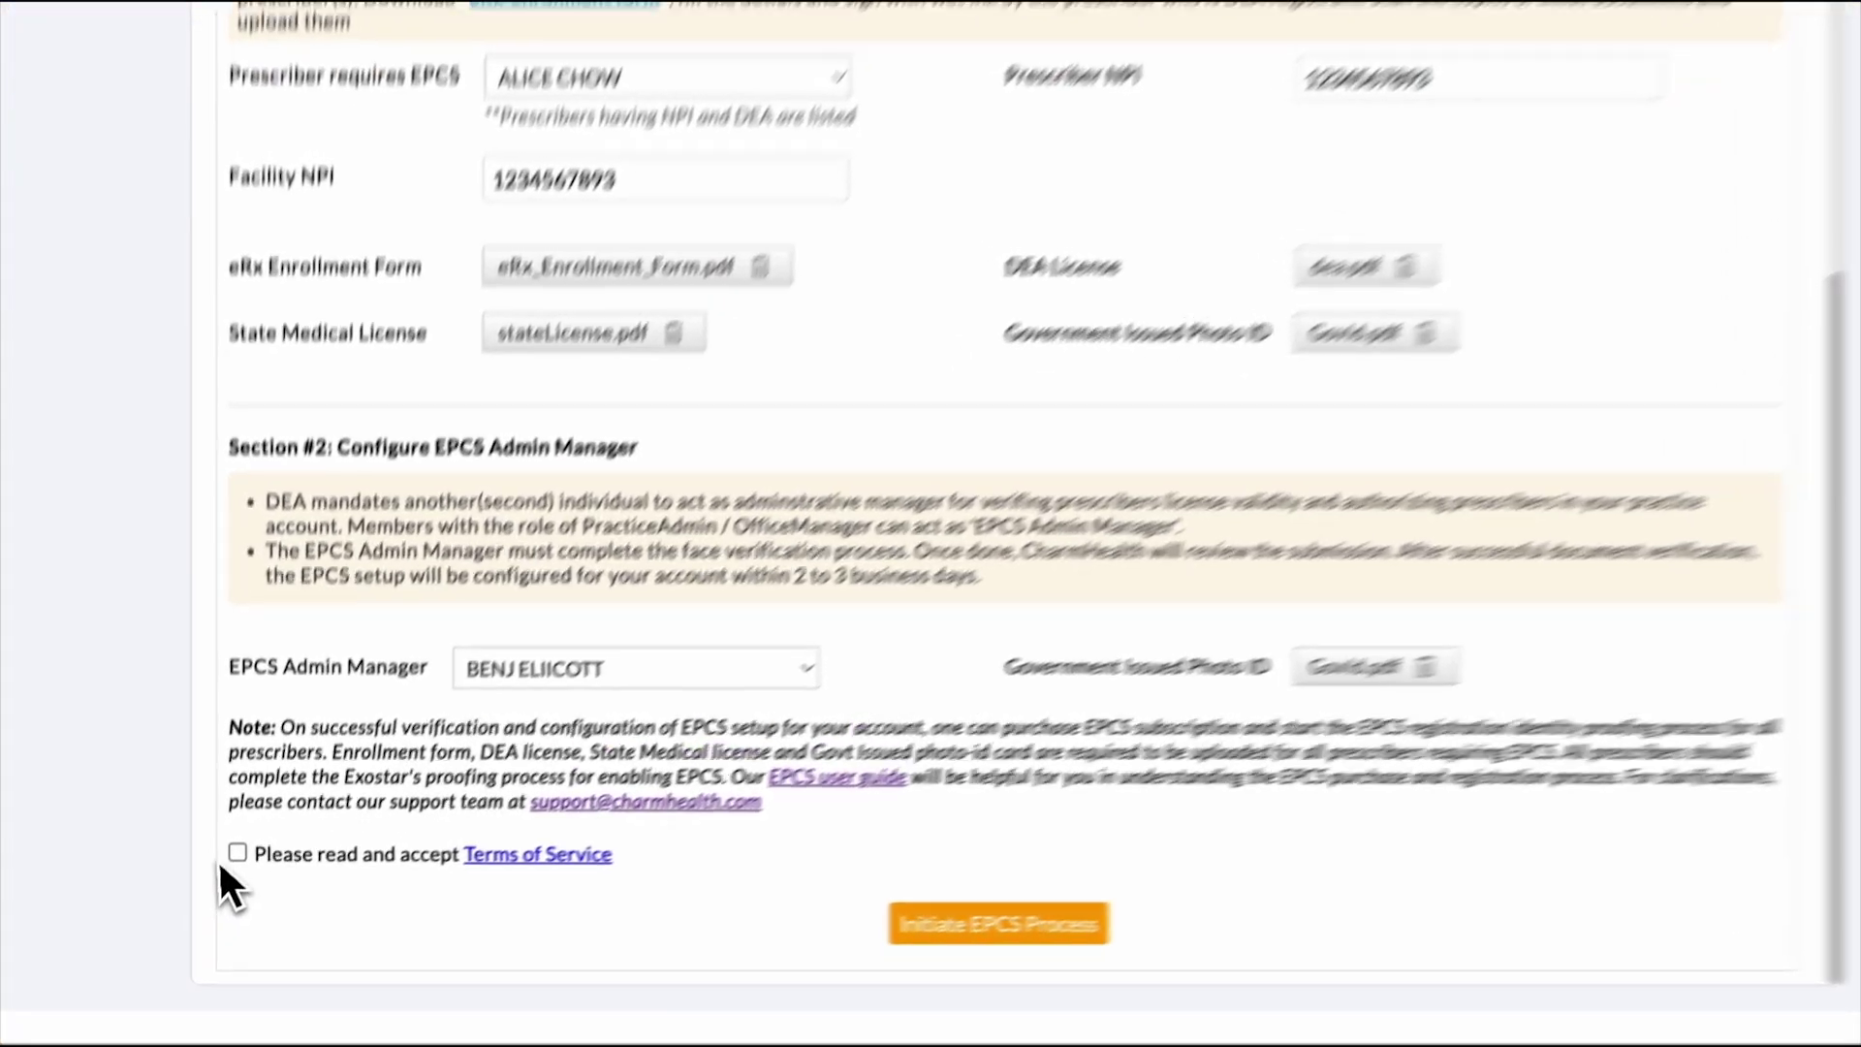
pyautogui.click(230, 880)
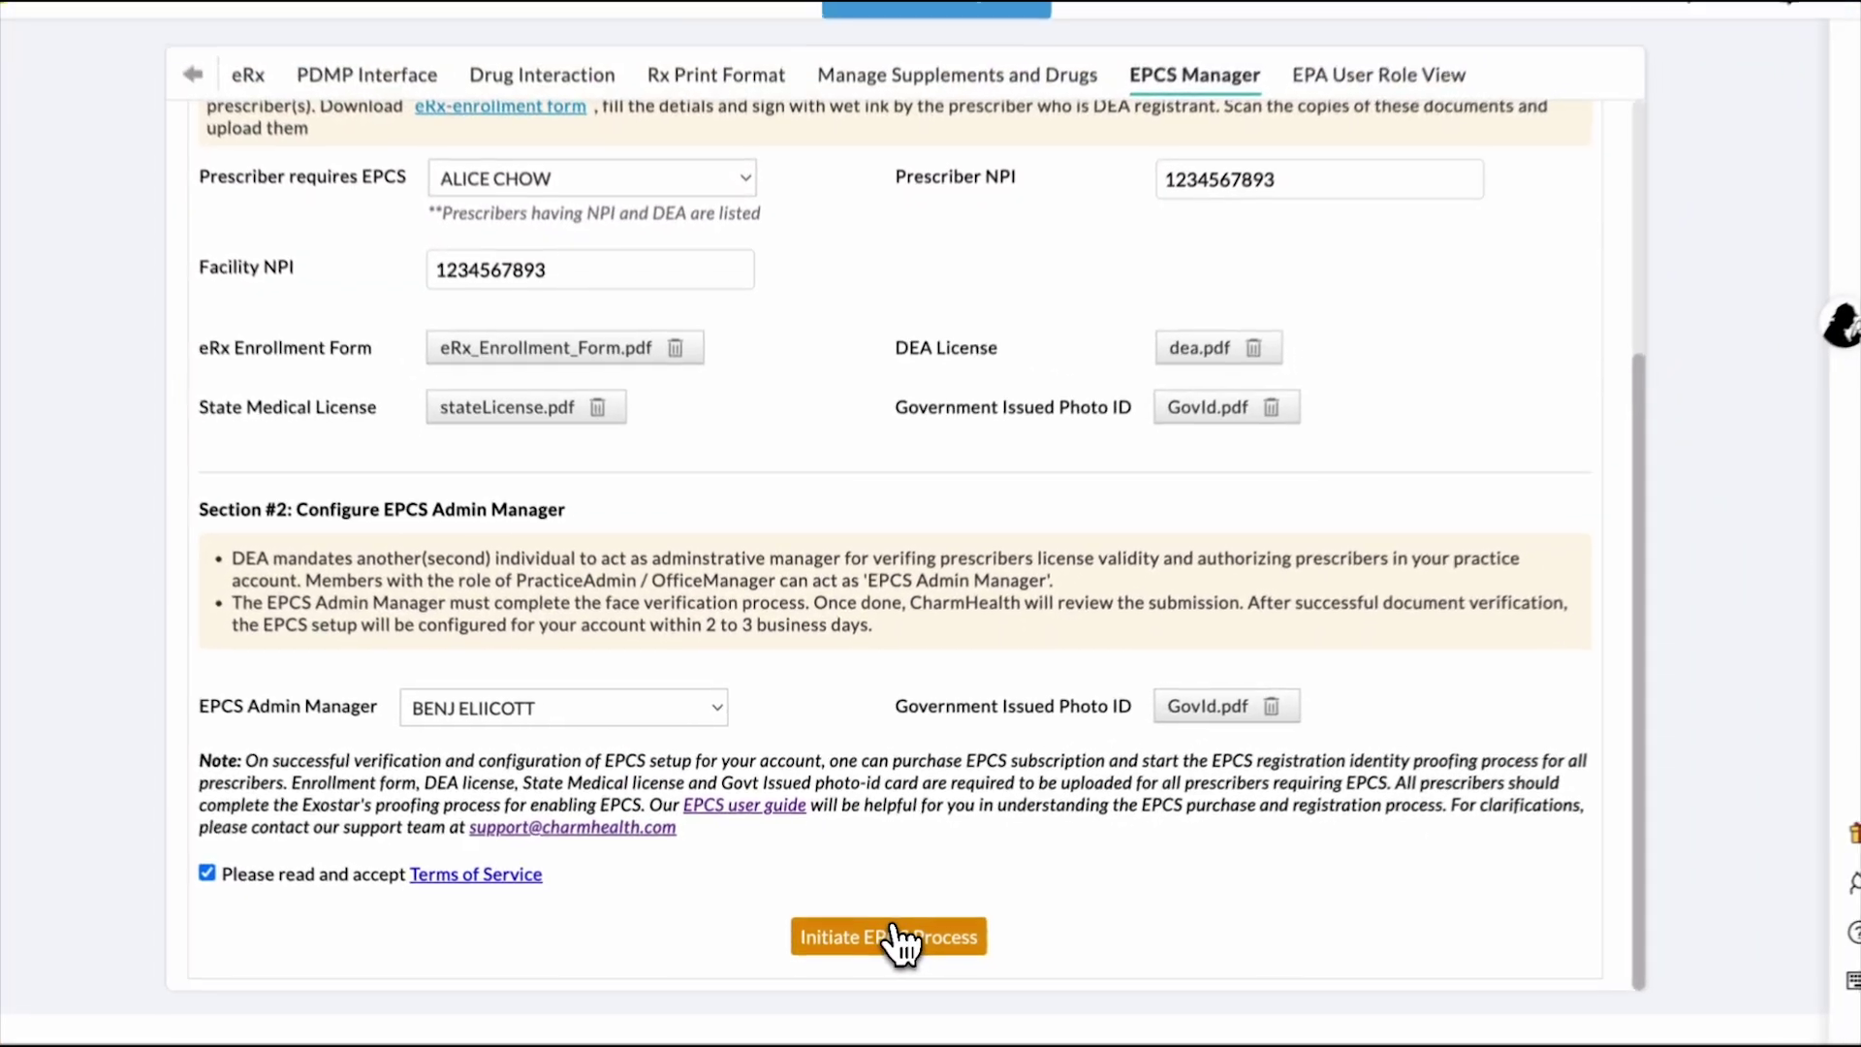
pyautogui.click(928, 892)
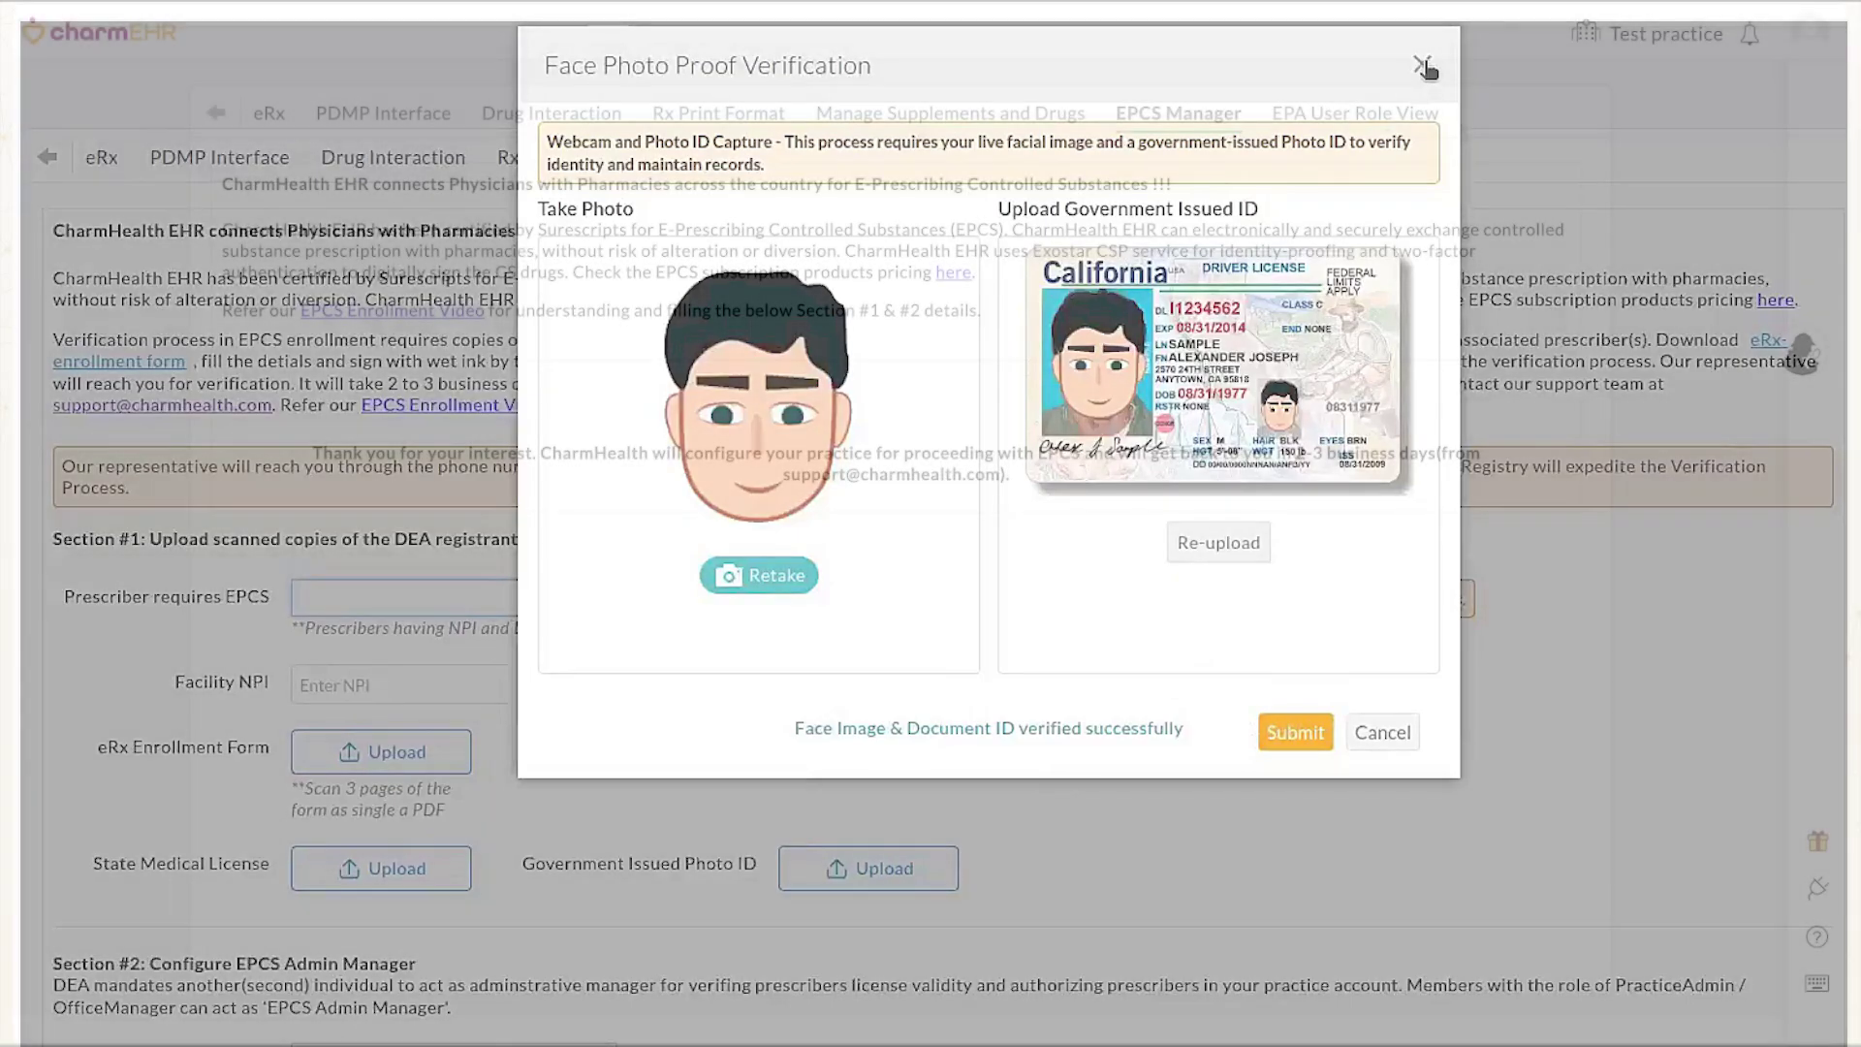
# Submit the captured face photo and government ID verification.
pyautogui.click(1423, 66)
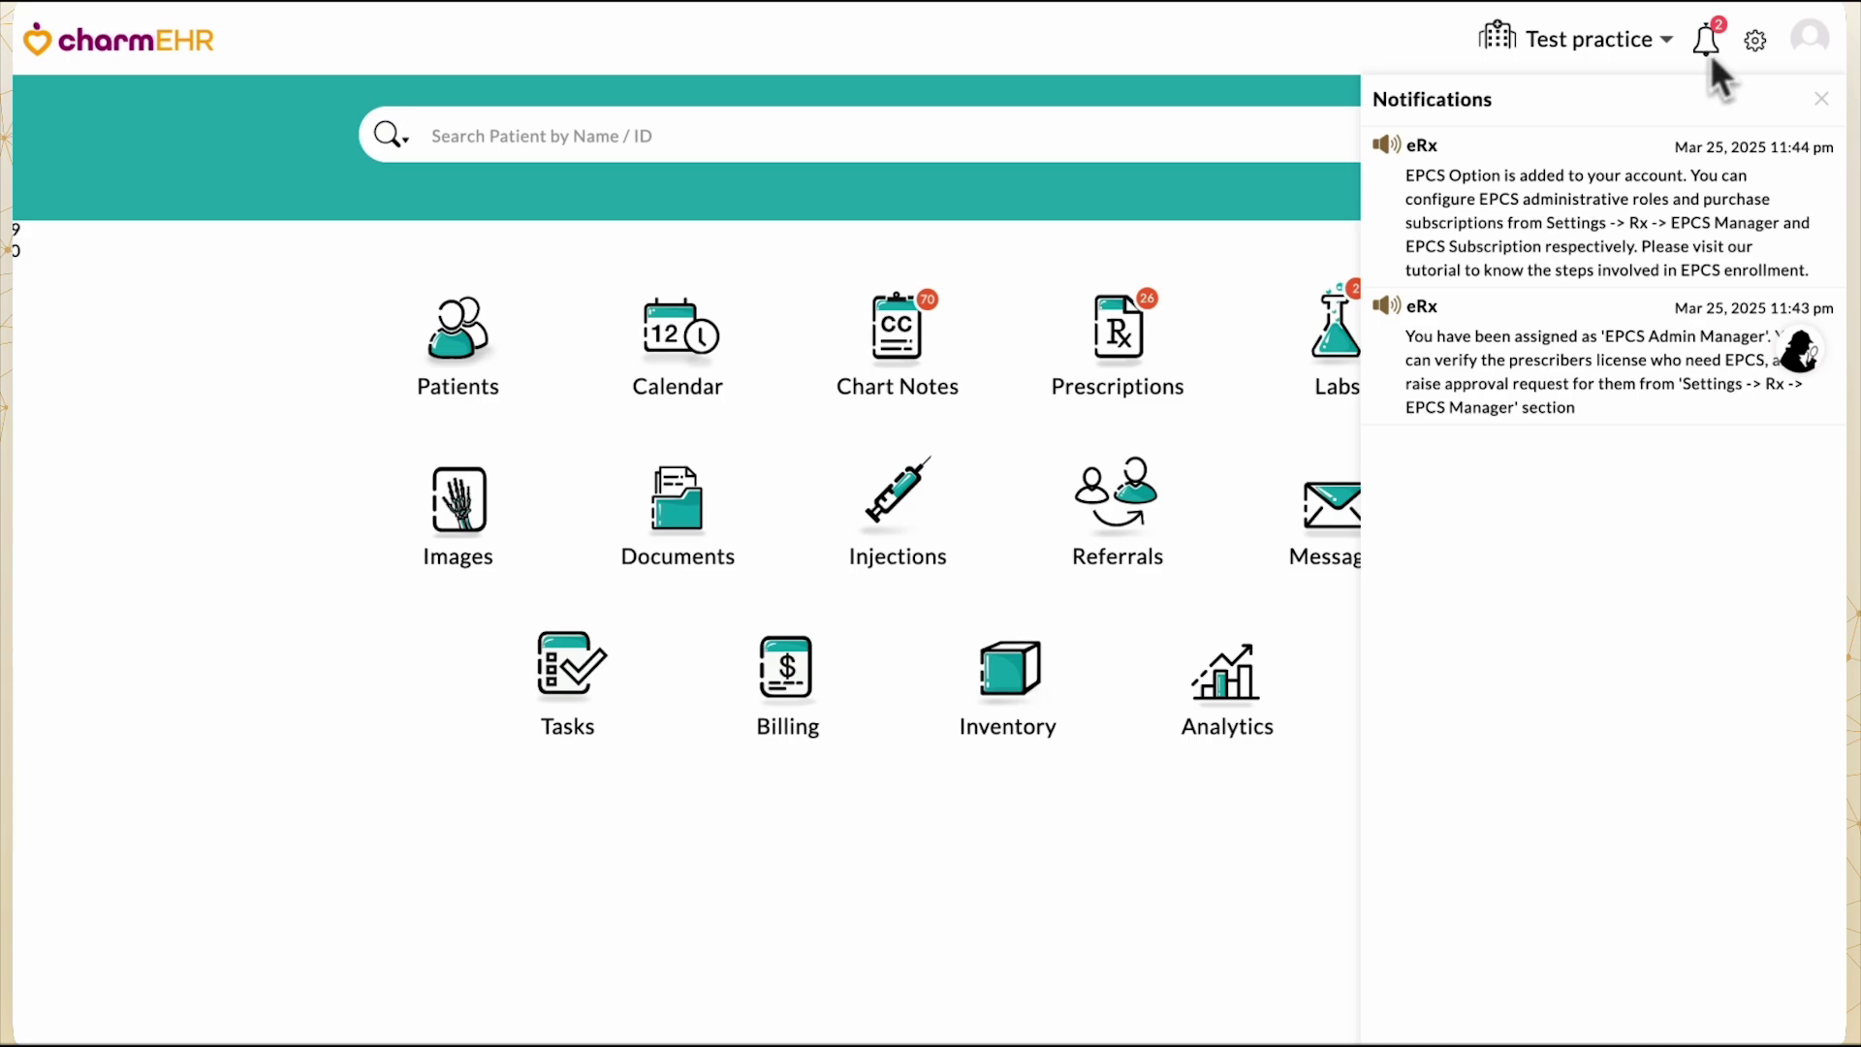
# Back in EPCS Manager, review the first prescriber's uploaded documents and set their DEA Validity to Valid.
pyautogui.click(1822, 99)
pyautogui.click(1756, 42)
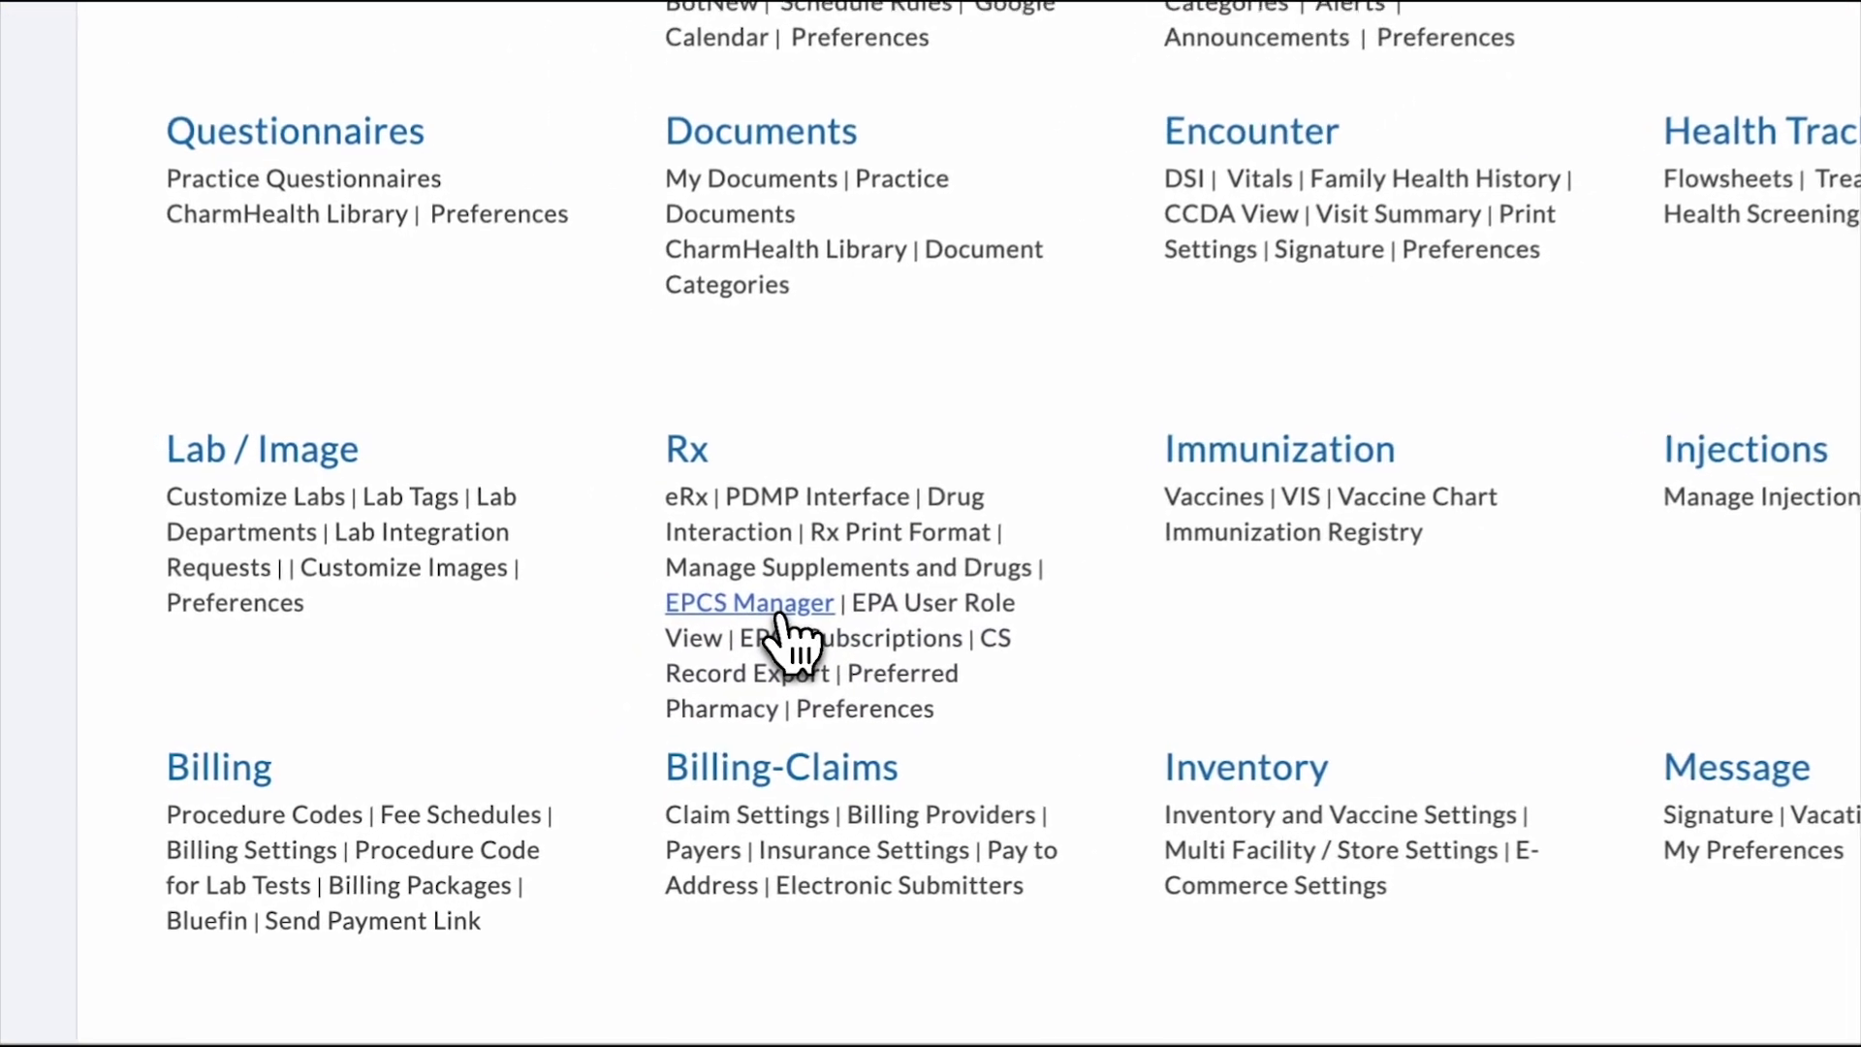
pyautogui.click(781, 617)
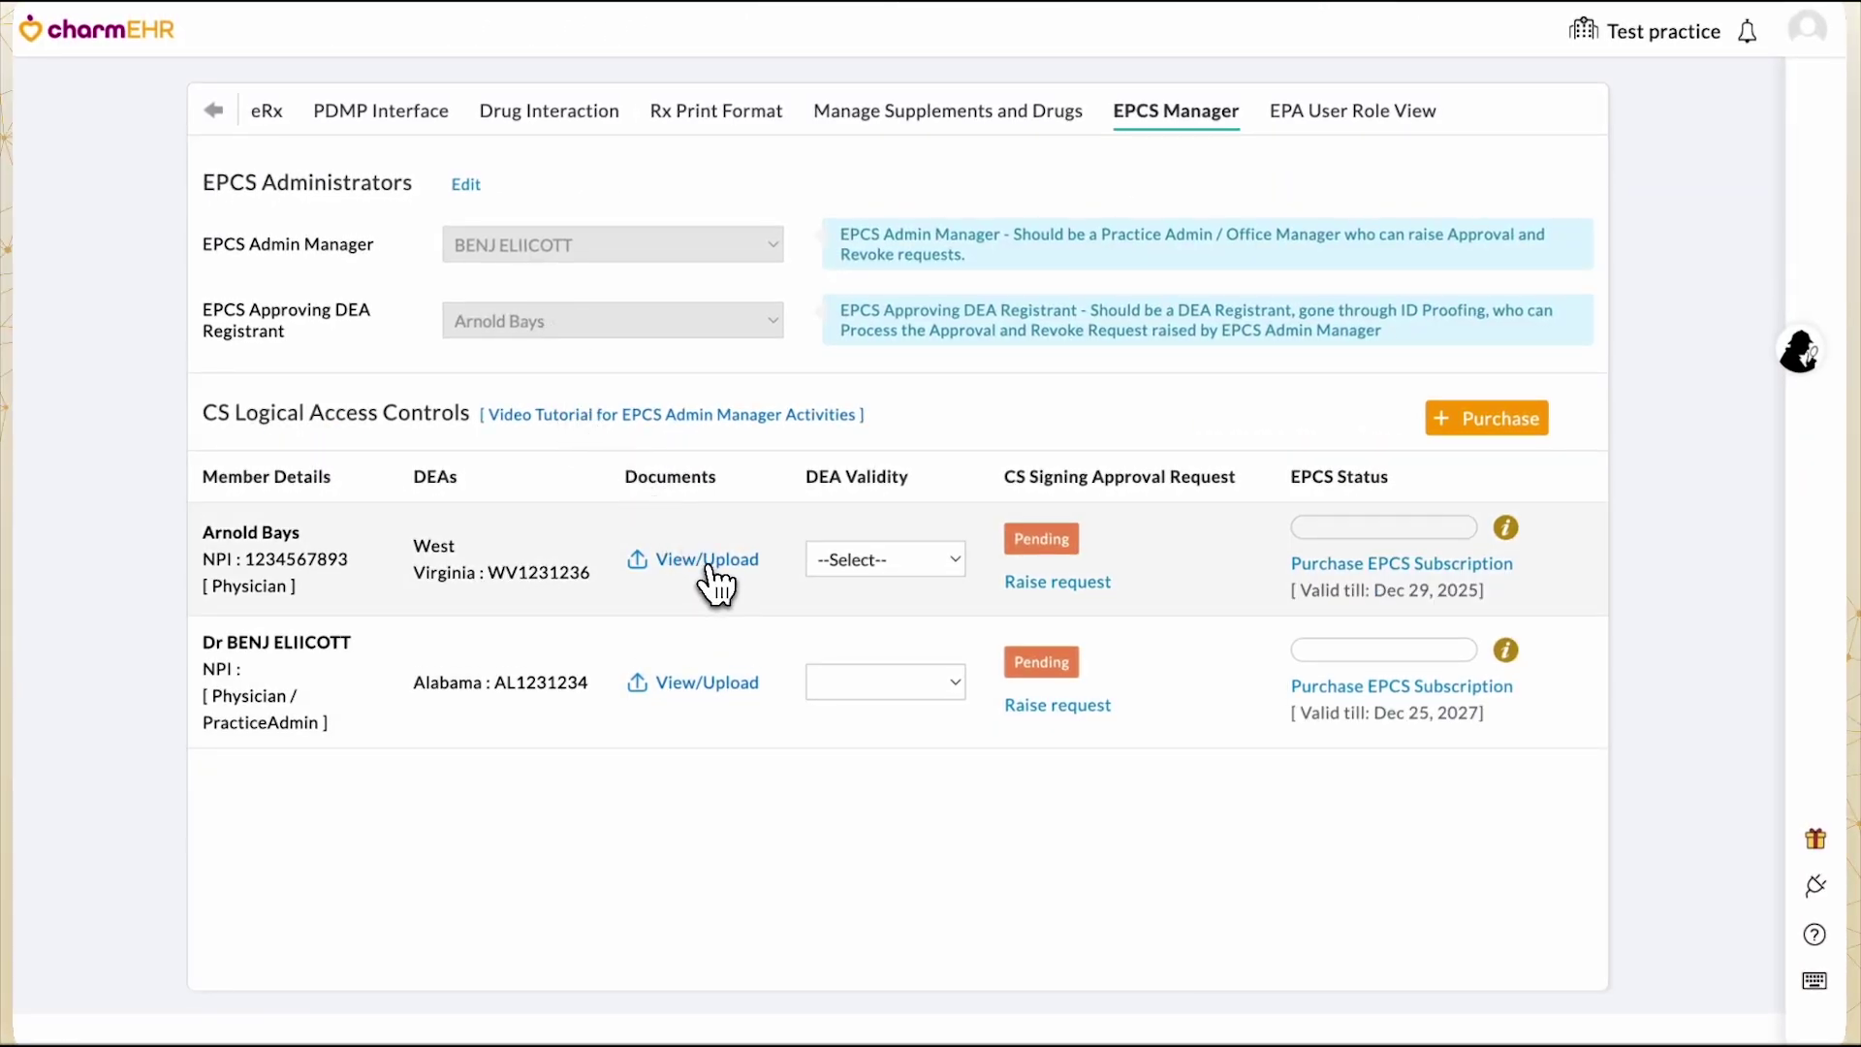
pyautogui.click(708, 567)
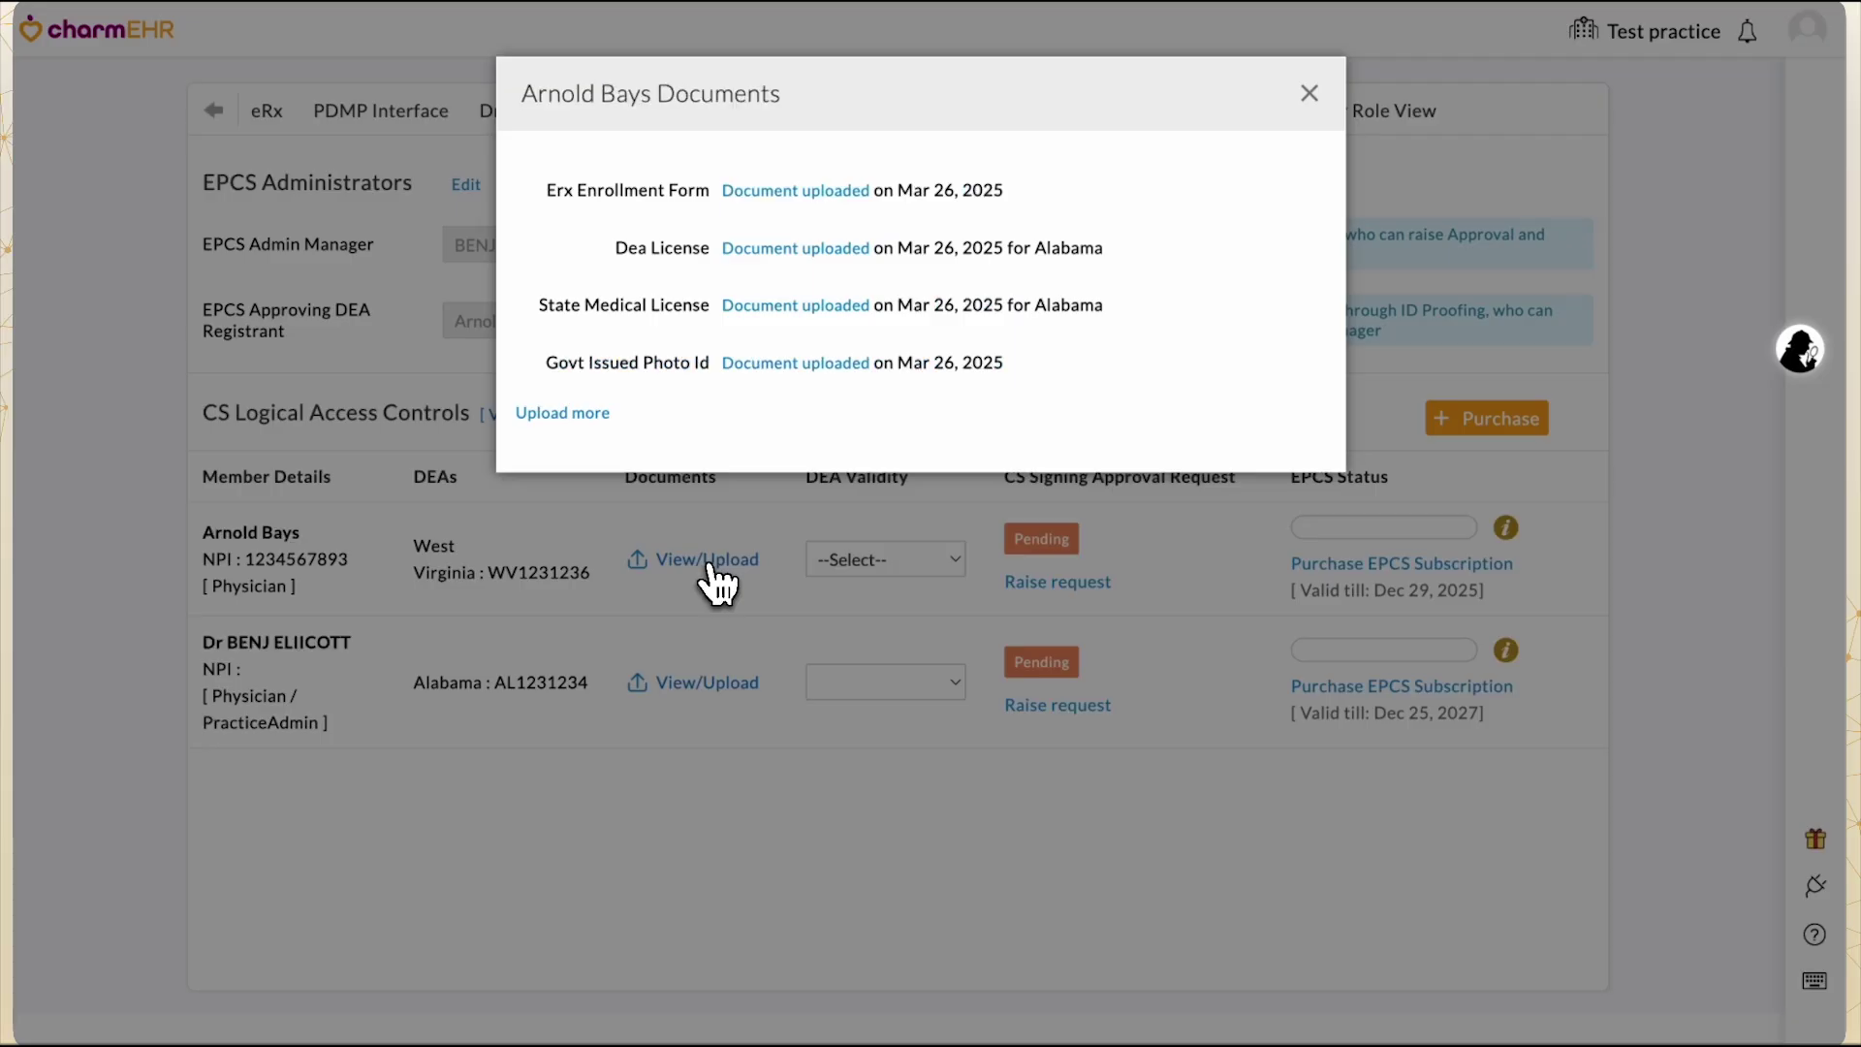
pyautogui.click(1309, 94)
pyautogui.click(907, 555)
pyautogui.click(893, 589)
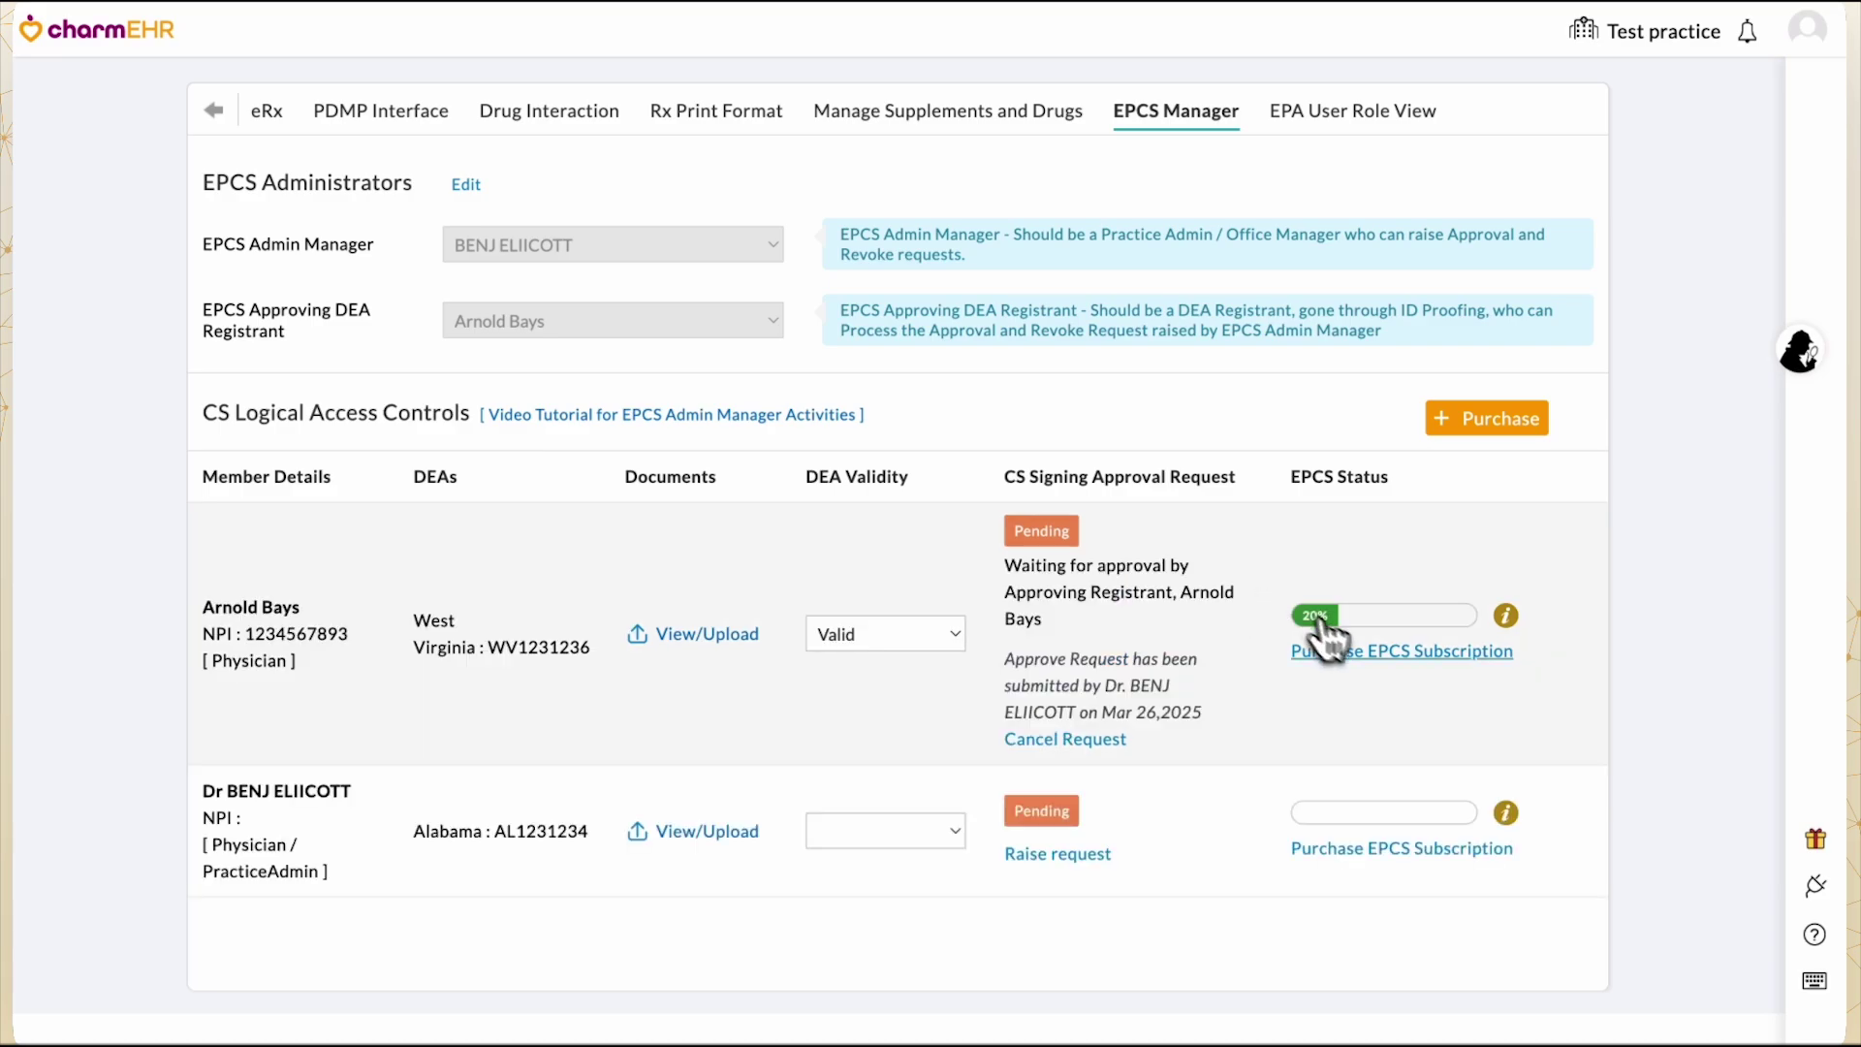
# Choose the EPCS Subscription 1year product and place the order.
pyautogui.click(1357, 651)
pyautogui.click(951, 569)
pyautogui.click(831, 595)
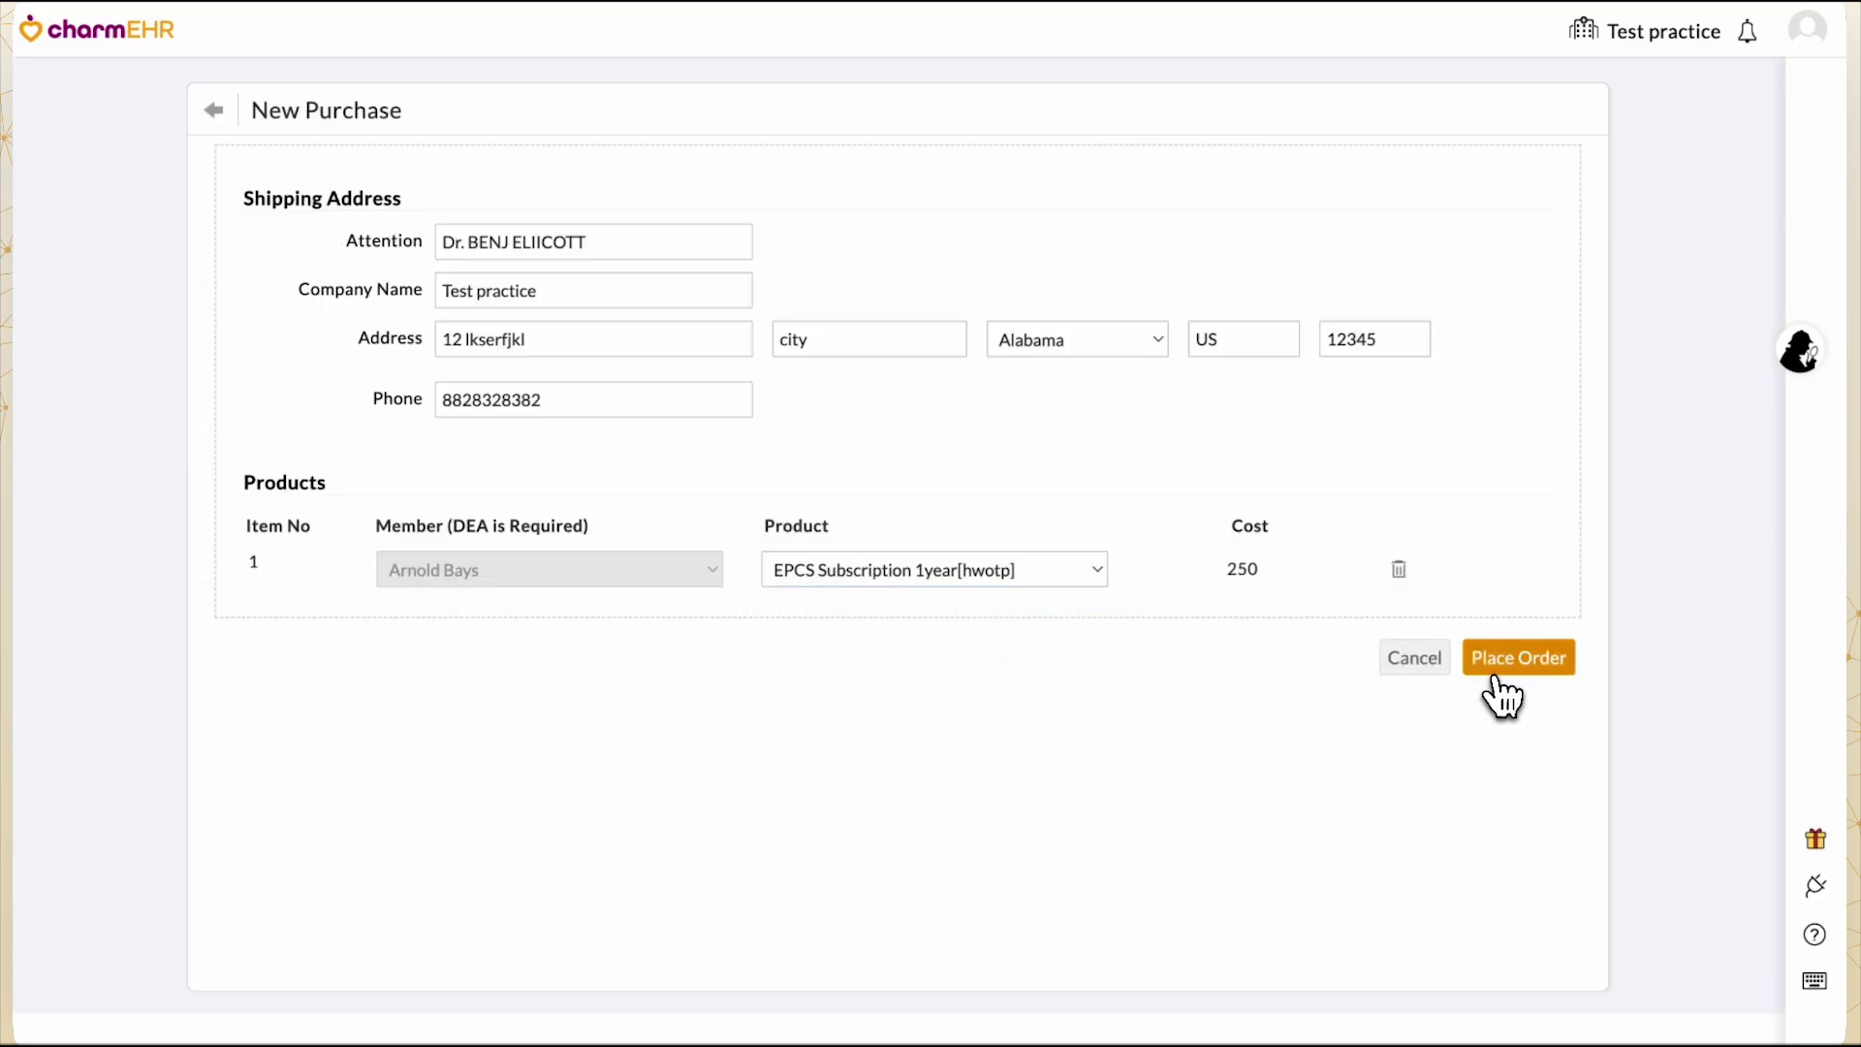
pyautogui.click(1497, 660)
# Fill in billing information: card holder's name, e-mail, address lines, city, United States, ZIP.
pyautogui.click(478, 446)
pyautogui.write('benj')
pyautogui.click(327, 514)
pyautogui.write('benj@test.com')
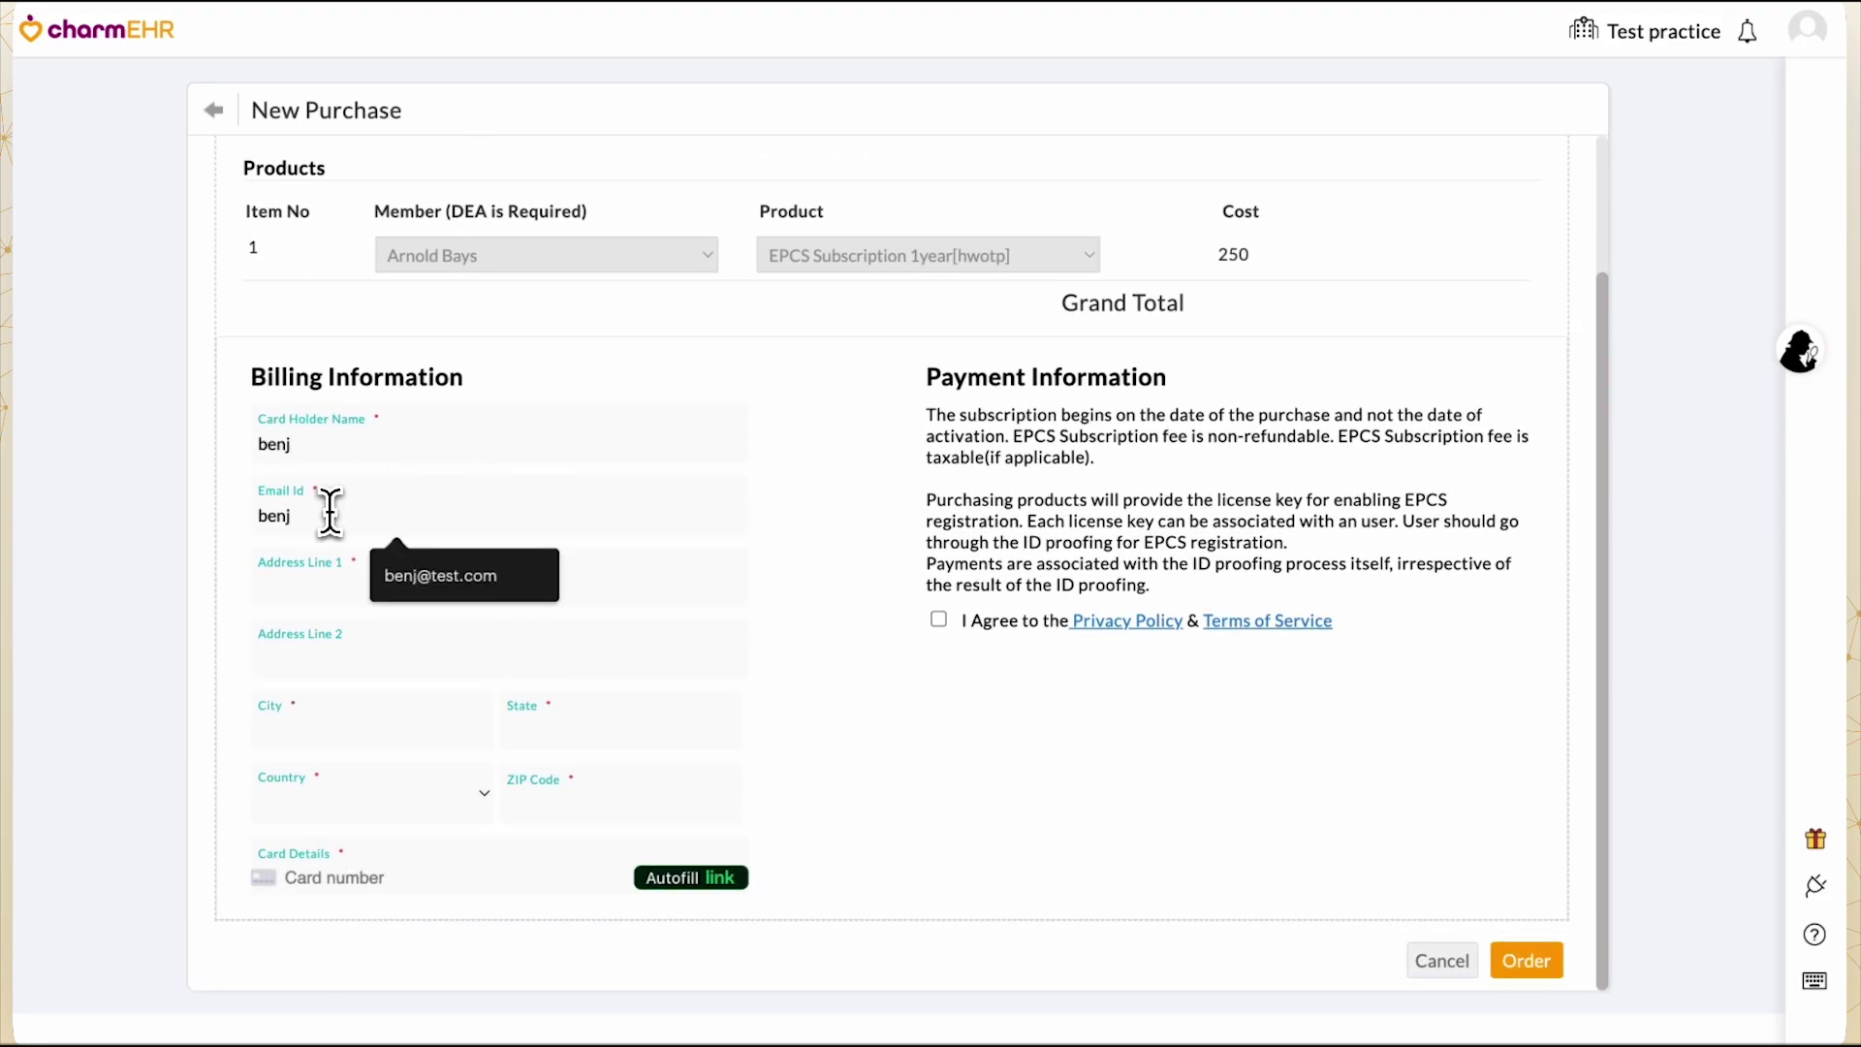
pyautogui.press('Tab')
pyautogui.write('12 lsekrfm')
pyautogui.press('Tab')
pyautogui.write('selrkfme')
pyautogui.press('Tab')
pyautogui.write('city')
pyautogui.press('Tab')
pyautogui.press('Tab')
pyautogui.press('space')
pyautogui.press('Down')
pyautogui.press('Return')
pyautogui.press('Tab')
pyautogui.write('12345')
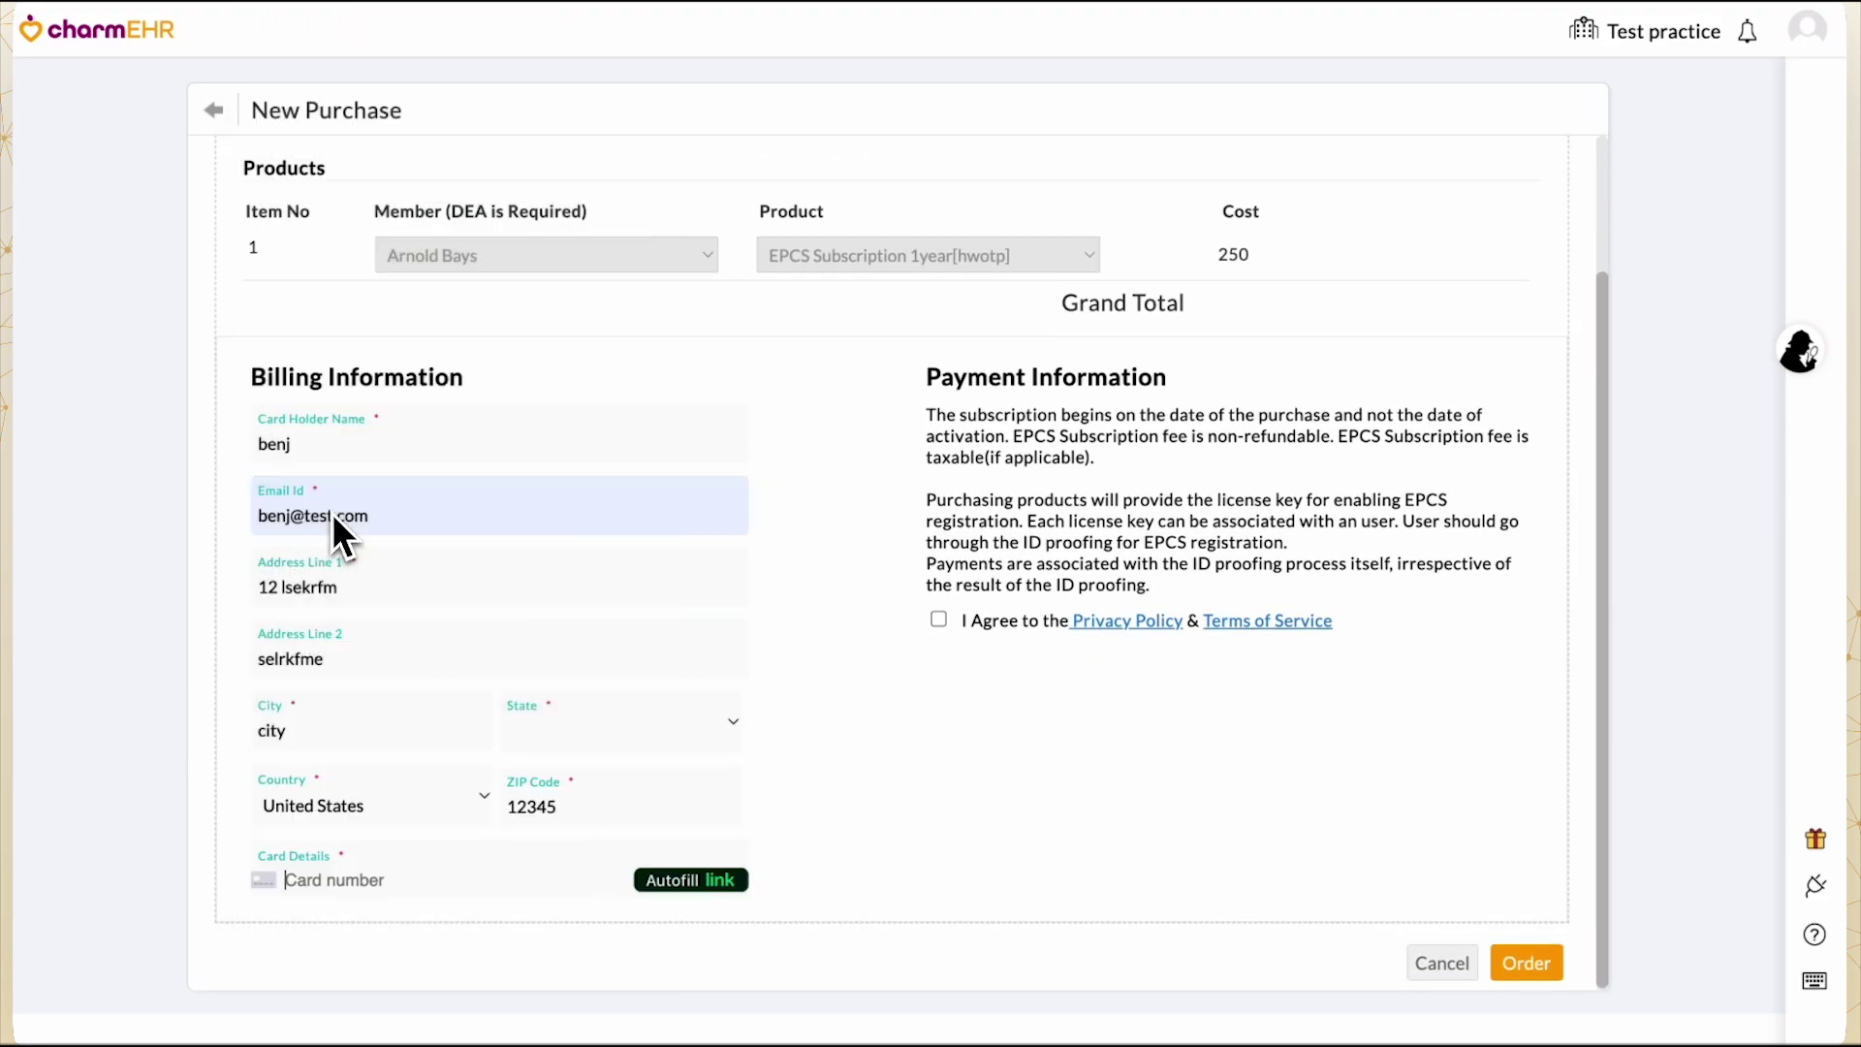
# Enter the payment card number, agree to the terms, and submit the order.
pyautogui.click(357, 877)
pyautogui.write('4242424242424242')
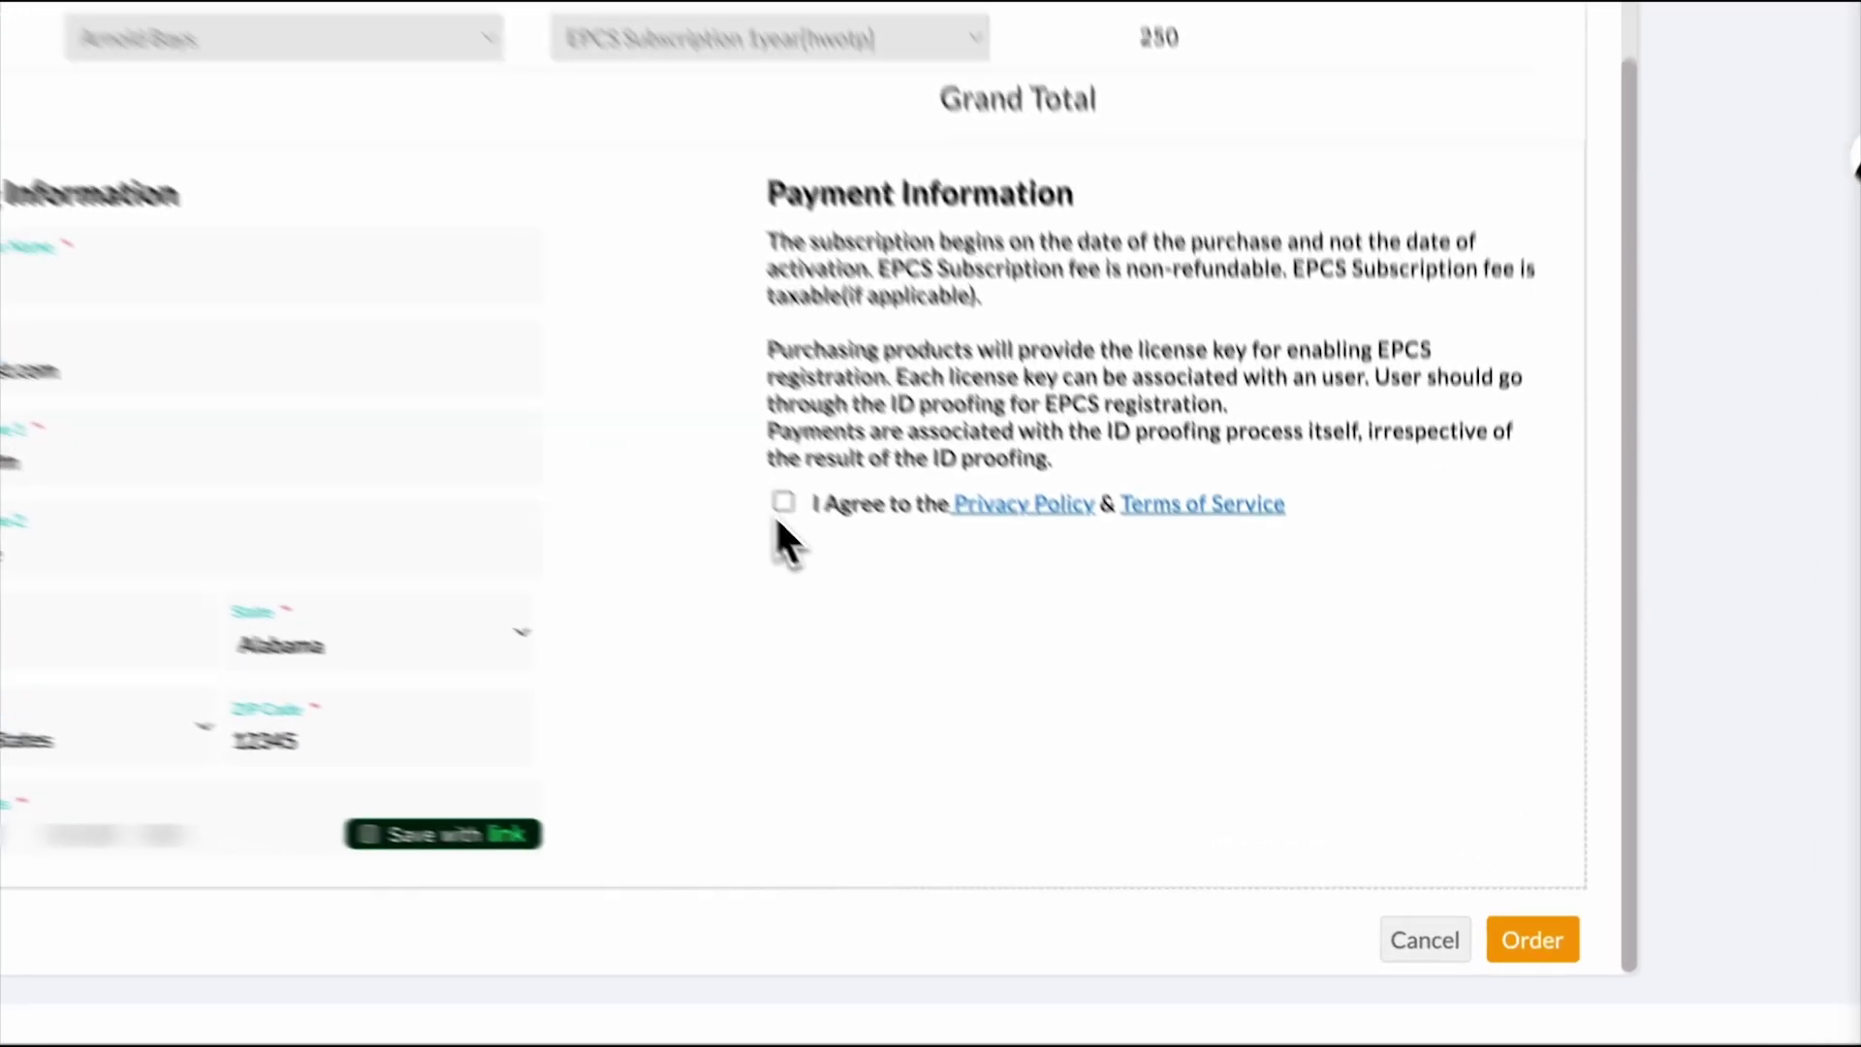
pyautogui.click(784, 501)
pyautogui.click(1533, 939)
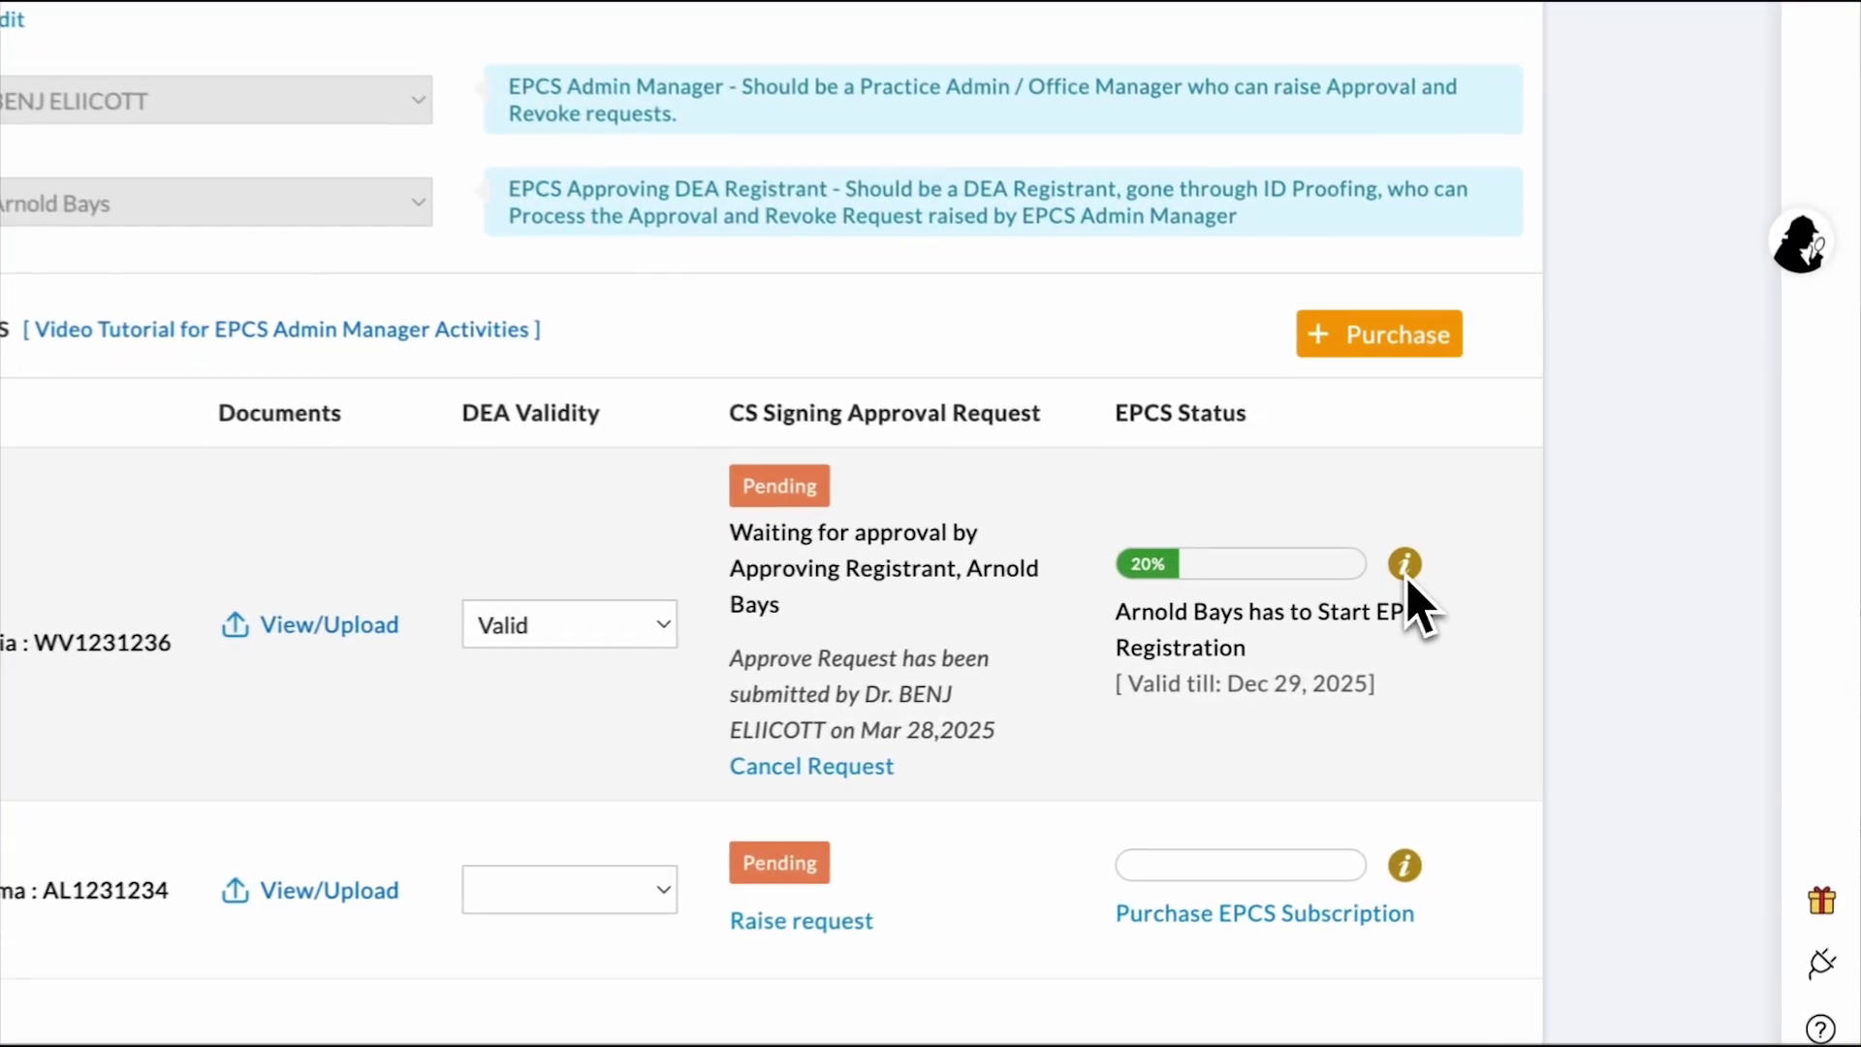
# Open the first prescriber's Registration Process Checklist from the EPCS Status info icon.
pyautogui.click(1508, 591)
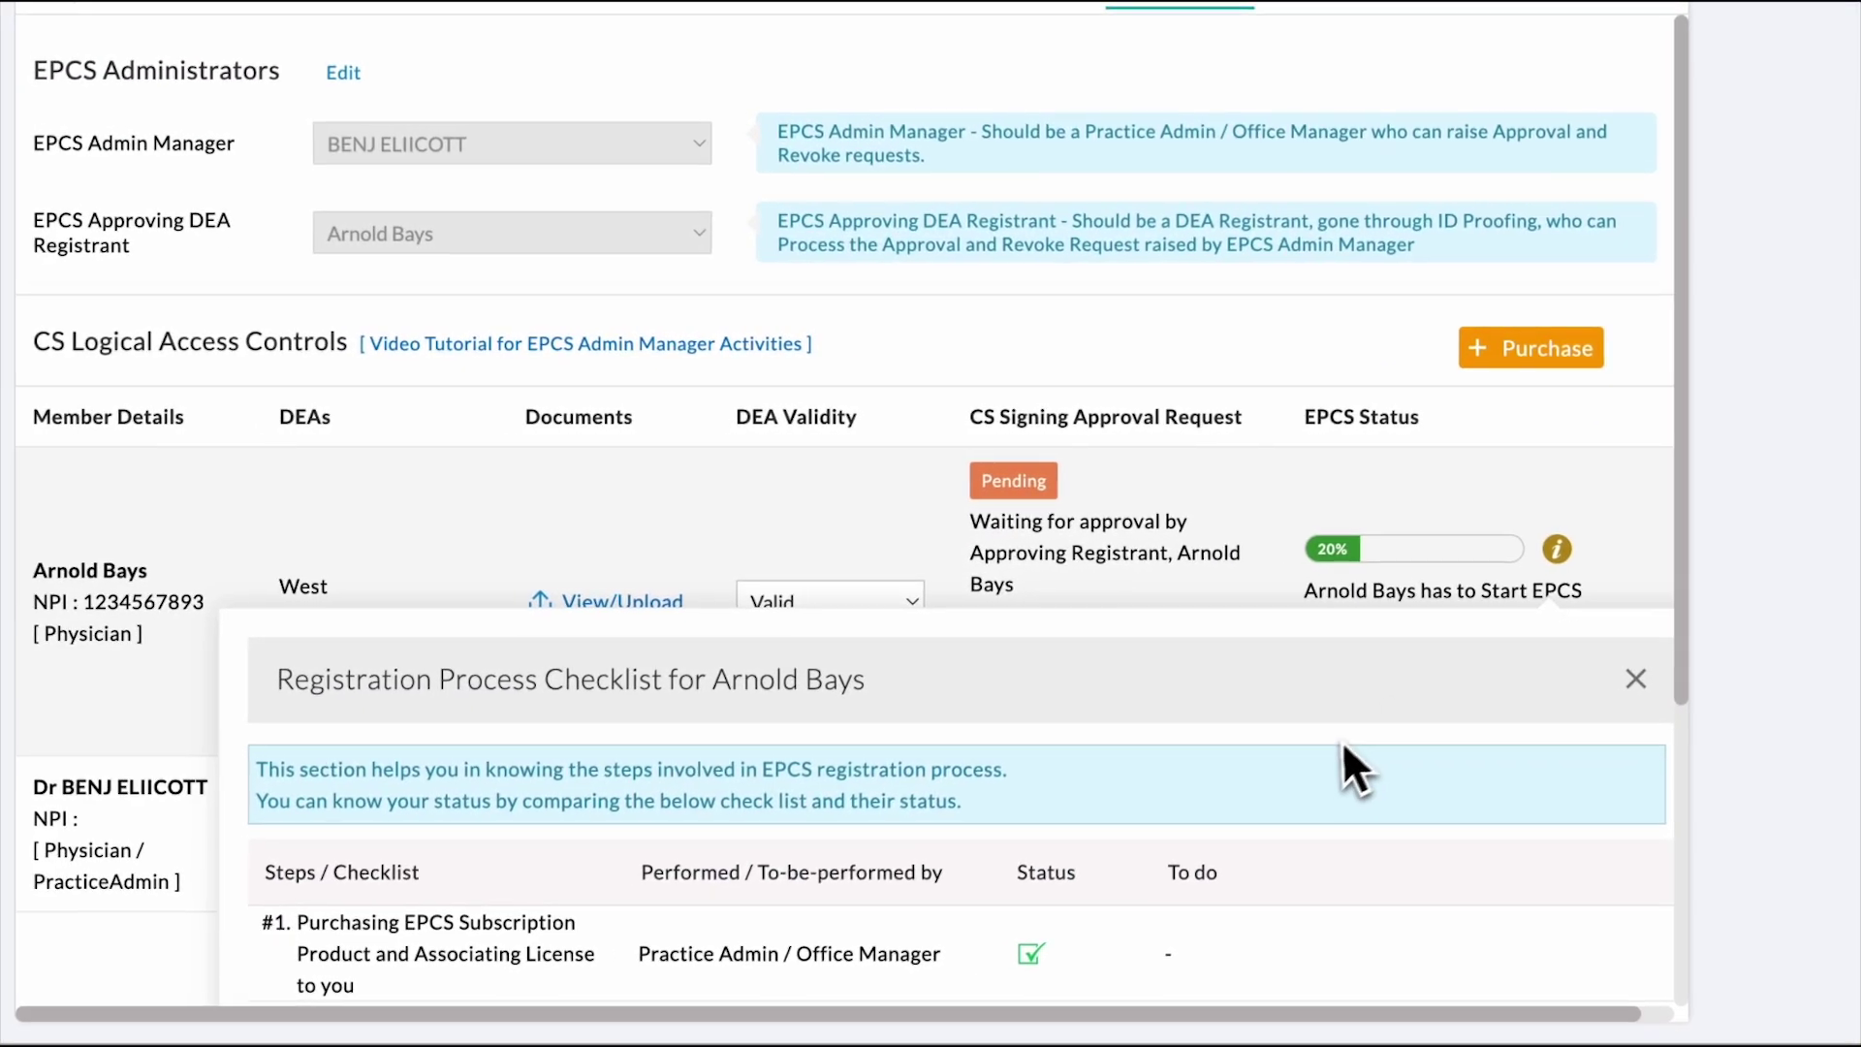
pyautogui.scroll(-5, 1341, 740)
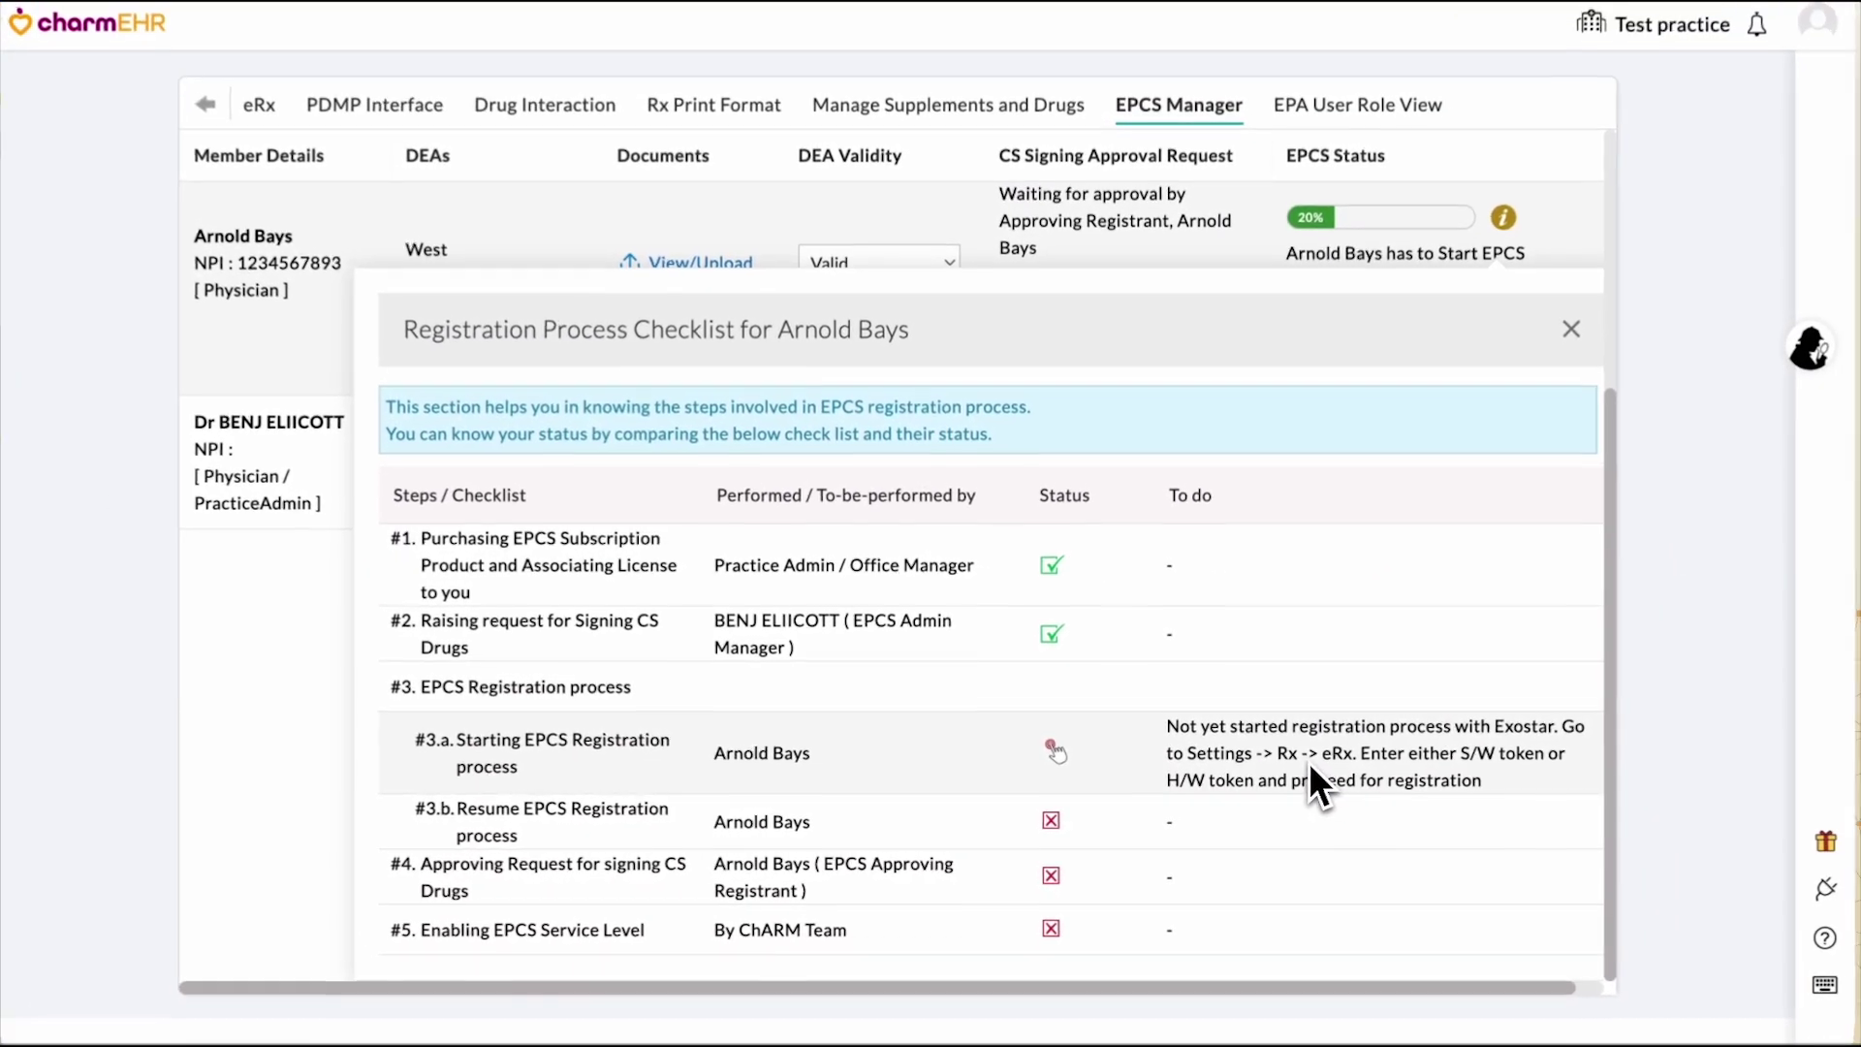